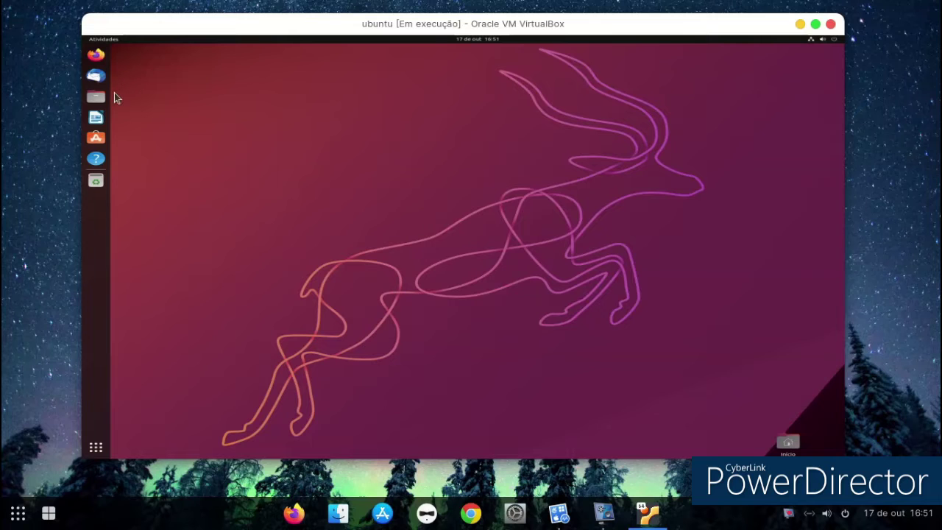
Open the display settings of the Ubuntu desktop, set the resolution to 1792 × 1344 (4:3), and keep the change.
right_click(296, 126)
click(331, 230)
drag(305, 65, 475, 157)
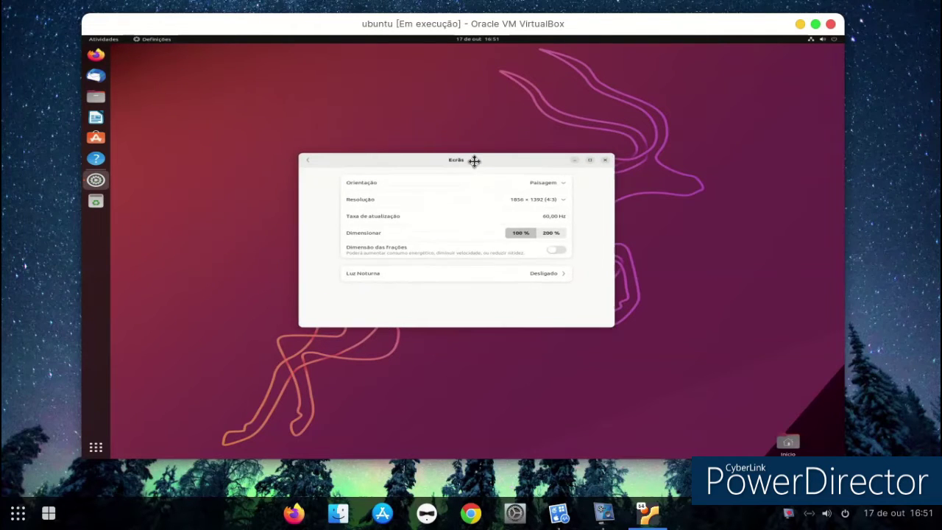
click(537, 201)
click(564, 281)
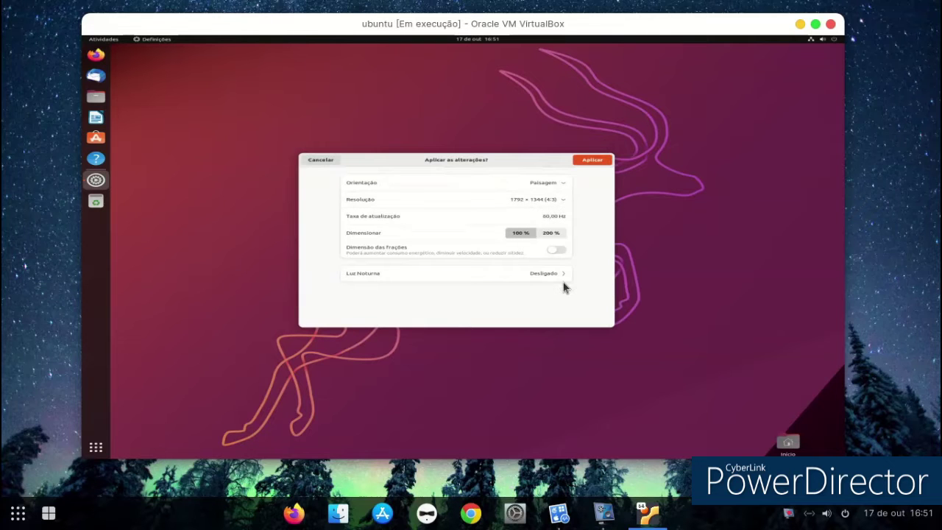
click(587, 161)
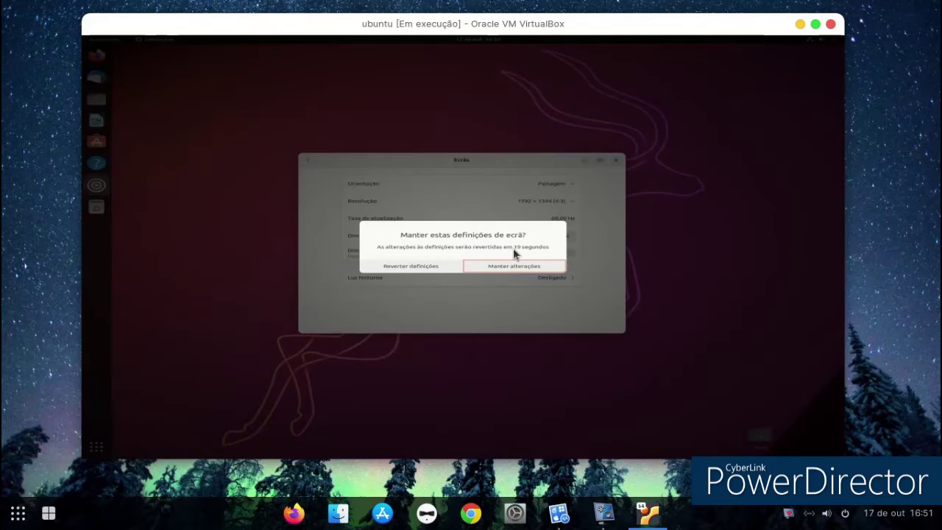
click(503, 265)
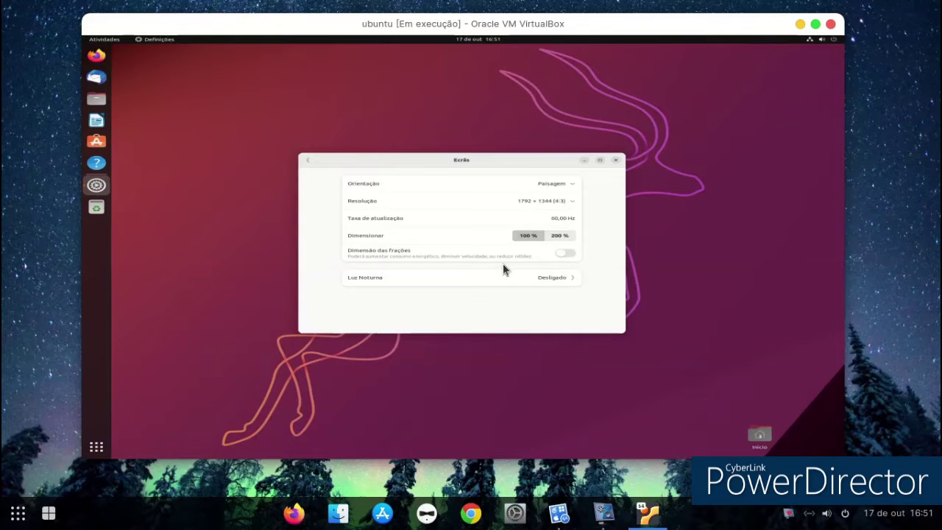
Set the screen resolution to 1280 × 960 (4:3), keep the change and close the display settings.
click(561, 201)
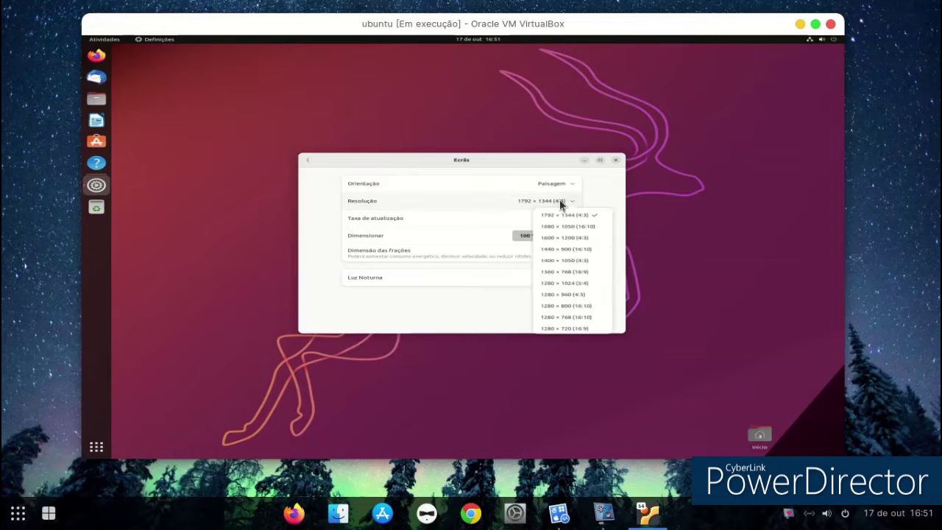
click(566, 295)
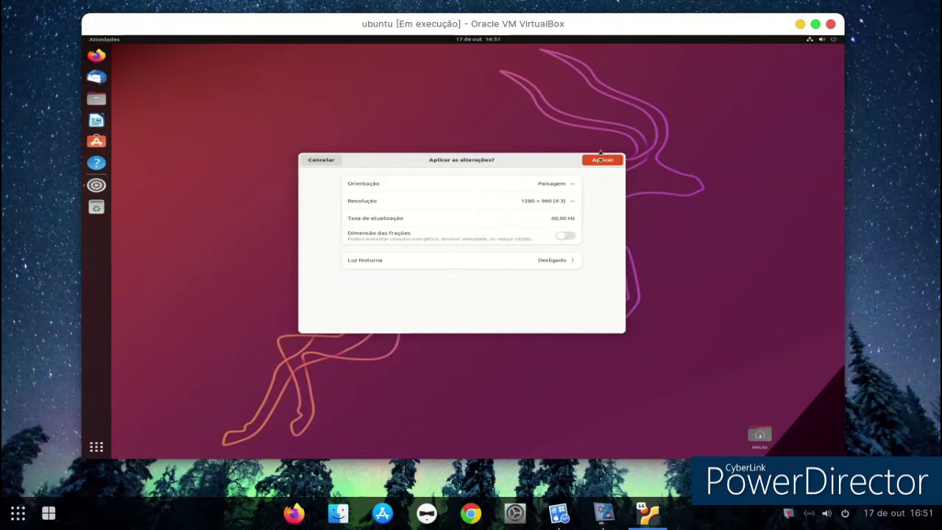
click(596, 163)
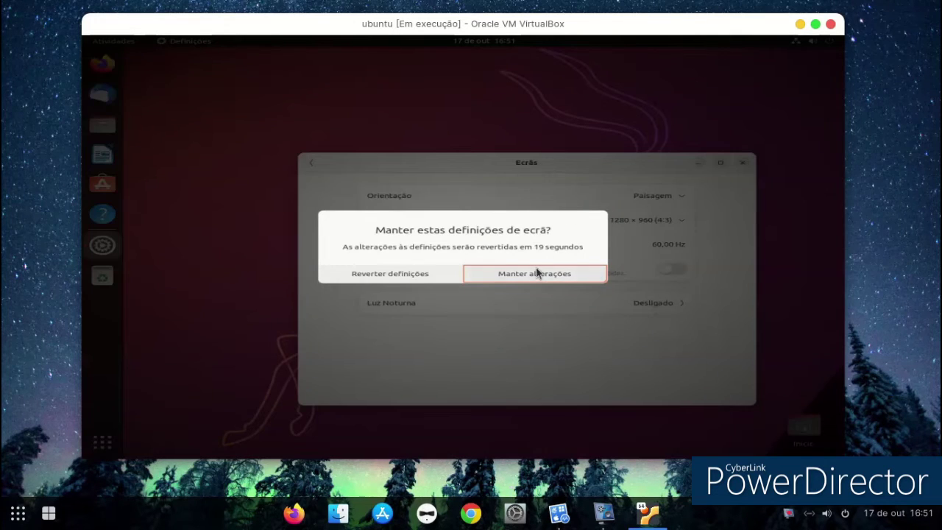
click(535, 271)
click(742, 162)
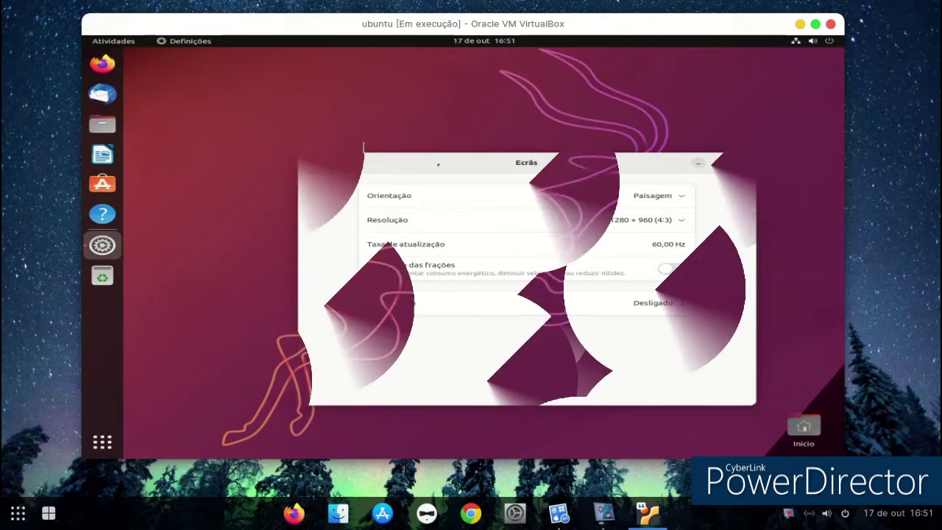
Open the appearance settings, try the red antelope-head wallpaper, and set the one of the antelope grazing before the moon.
right_click(399, 159)
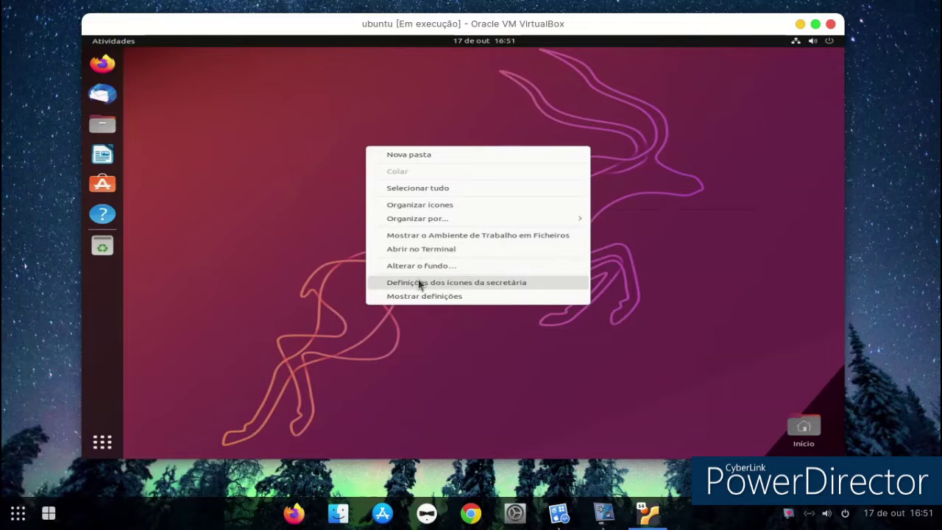
click(418, 282)
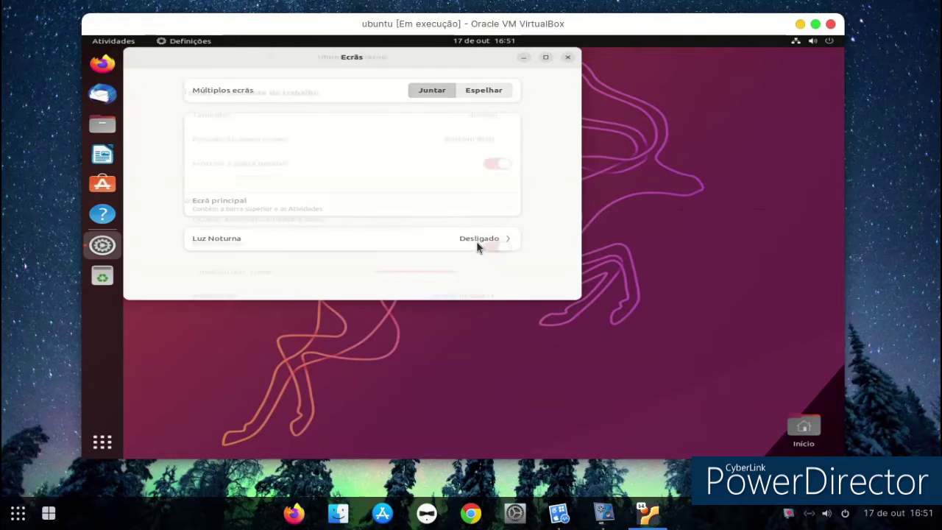
drag(403, 64, 560, 111)
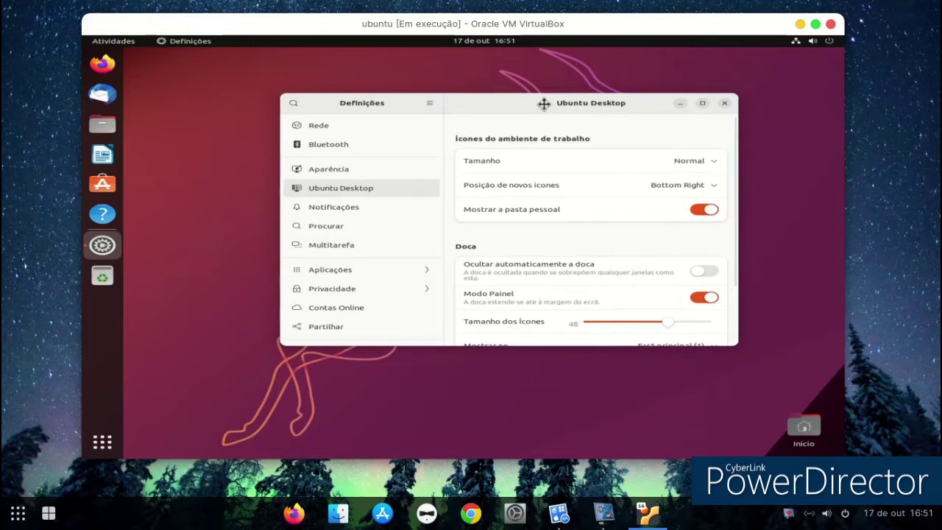
click(341, 170)
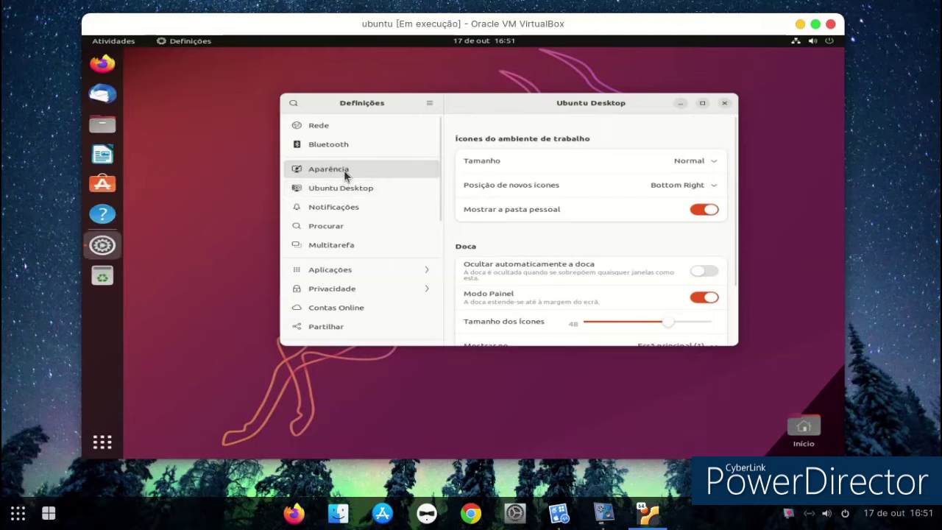
scroll(548, 234, down, 5)
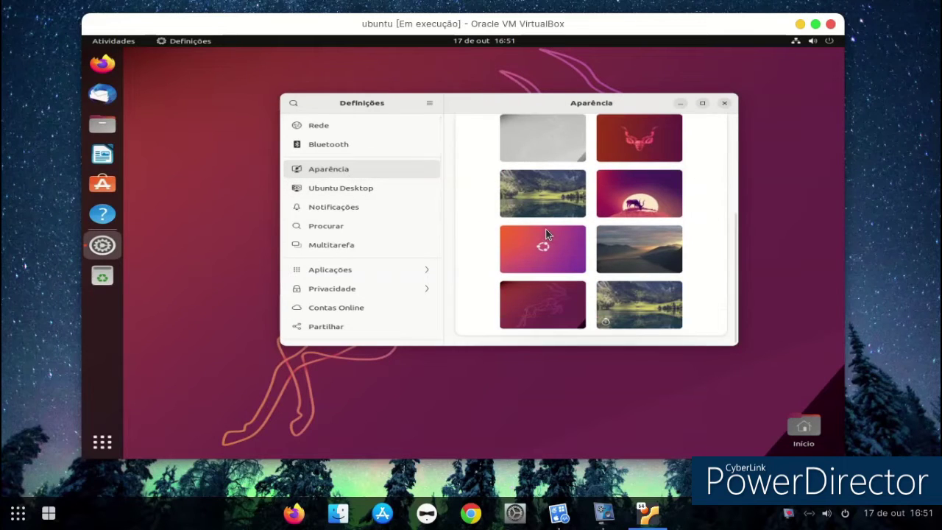
scroll(546, 234, up, 2)
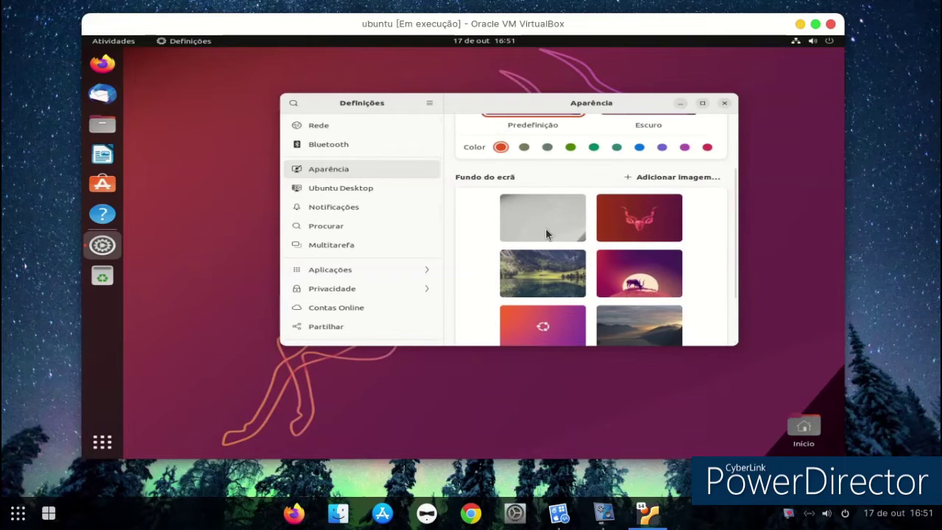
click(603, 229)
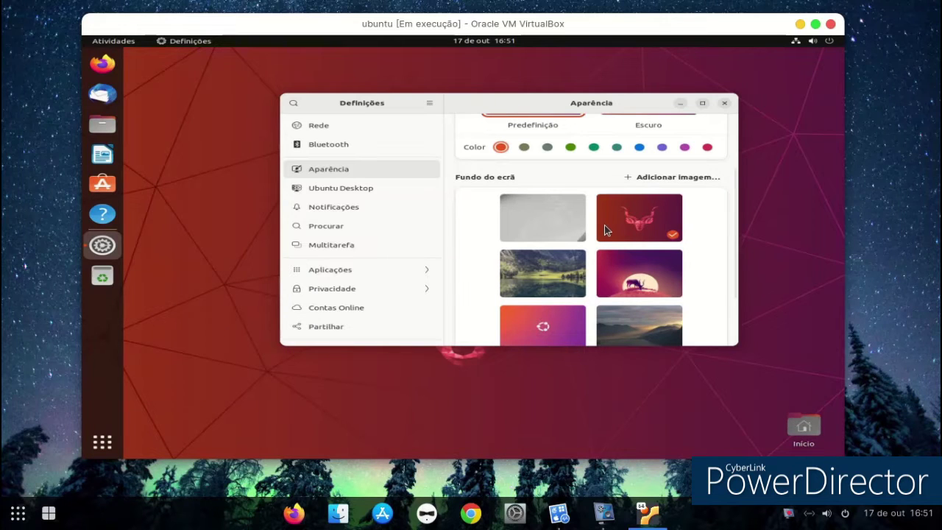
click(619, 278)
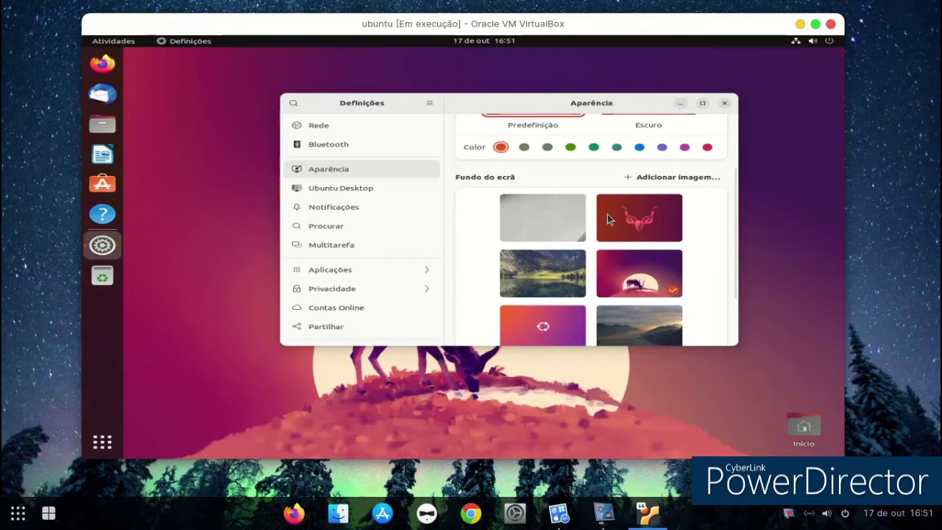
Try the olive, green, Prussian green and blue accent colours, and set the accent to the pinkish red.
click(524, 147)
click(593, 150)
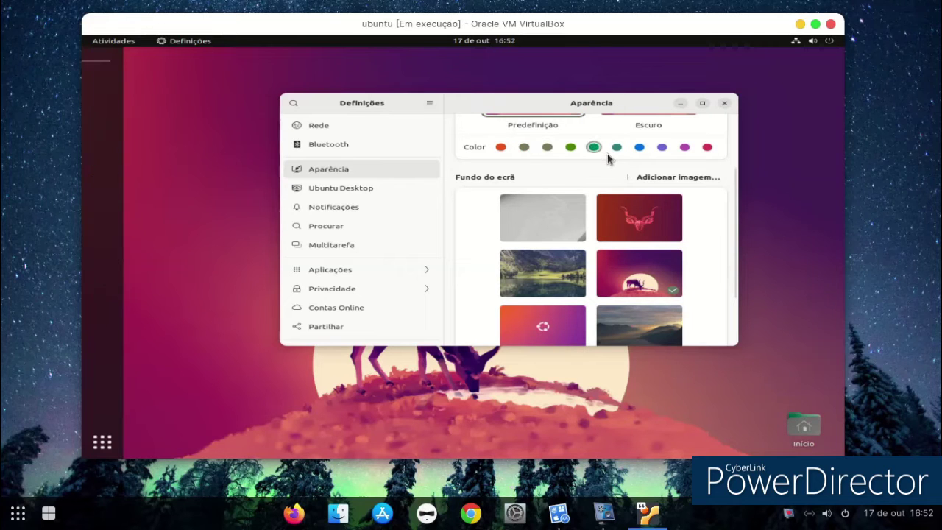
click(618, 149)
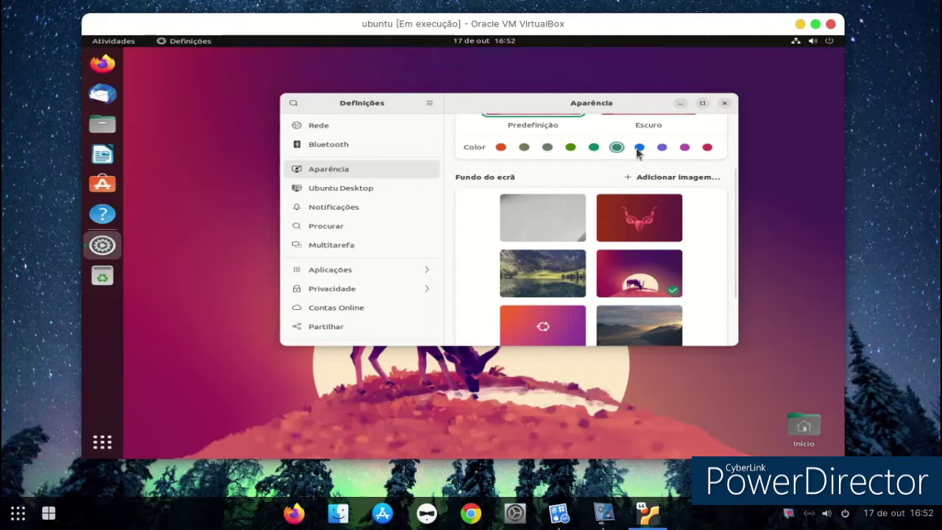
click(639, 149)
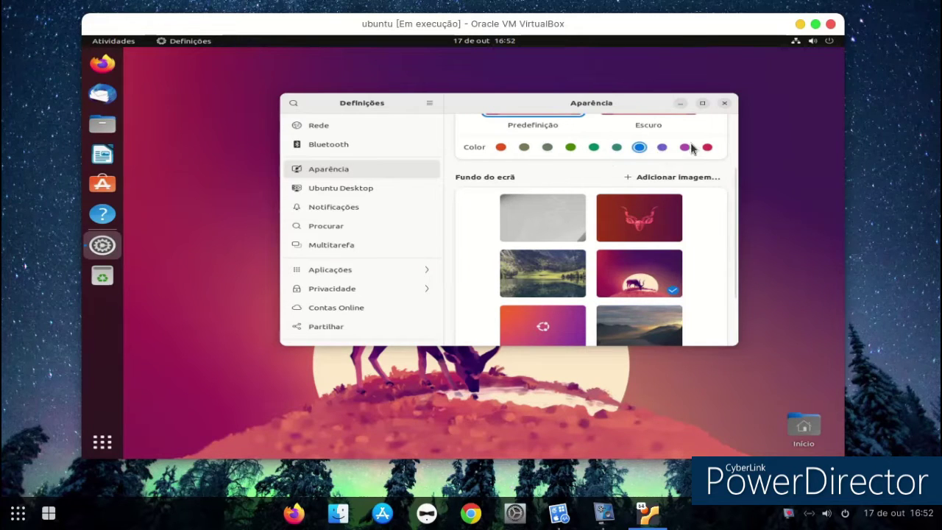
click(706, 148)
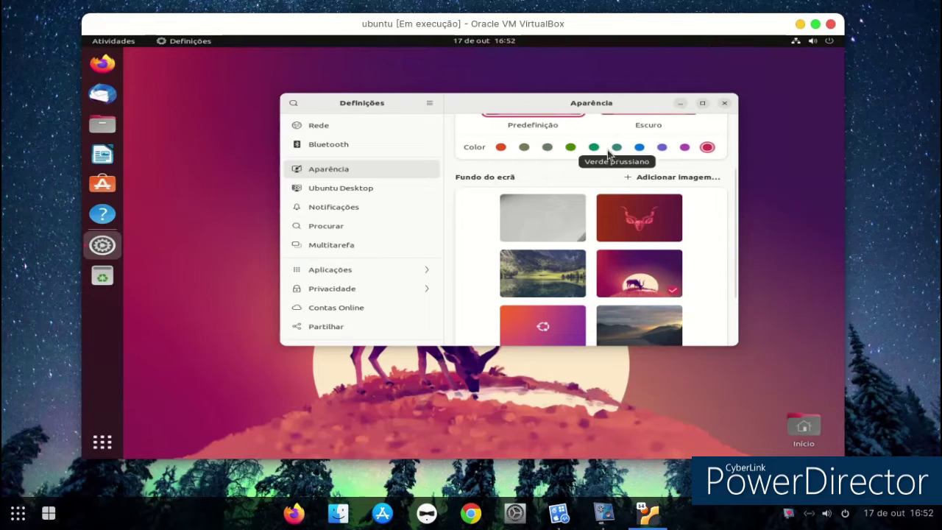
Try the Escuro style against the Predefinição style in the appearance settings, and close the settings.
scroll(558, 195, down, 2)
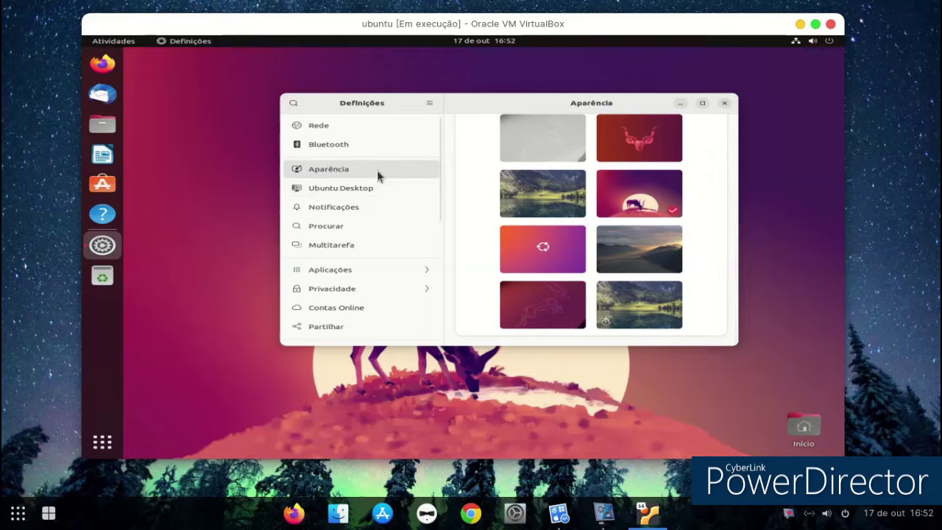
scroll(377, 170, down, 5)
scroll(515, 198, up, 2)
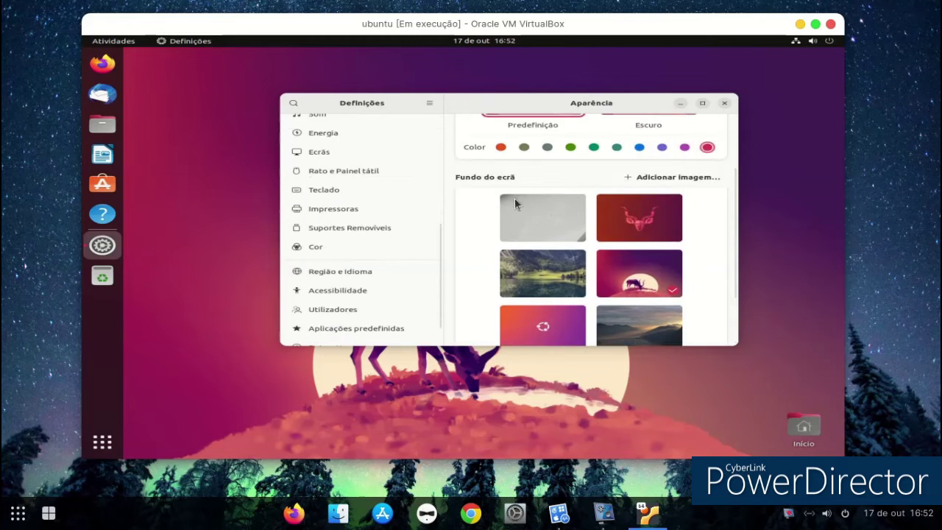
scroll(514, 198, up, 3)
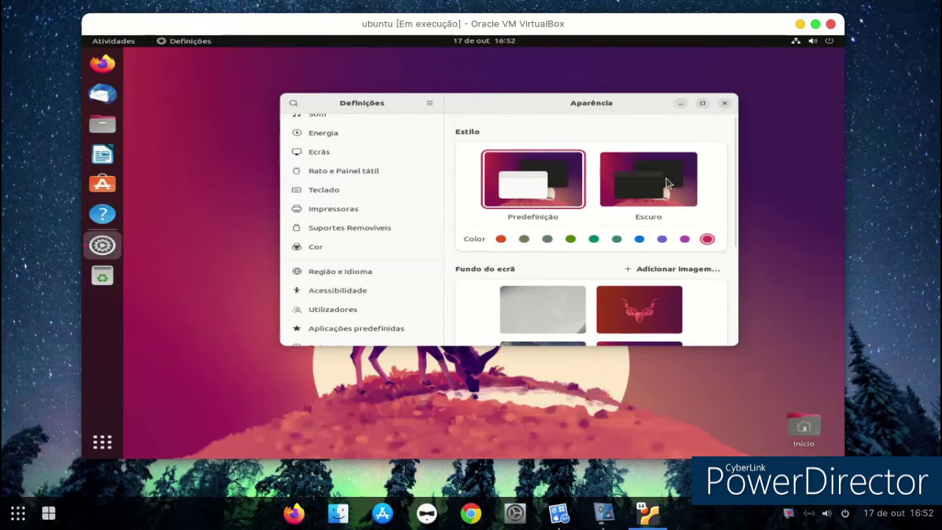
click(661, 184)
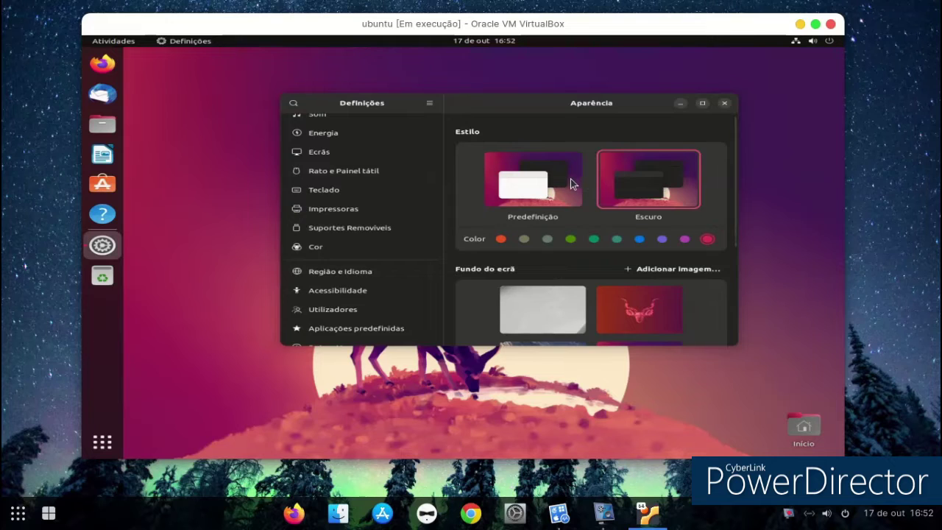
click(572, 184)
click(615, 185)
click(723, 103)
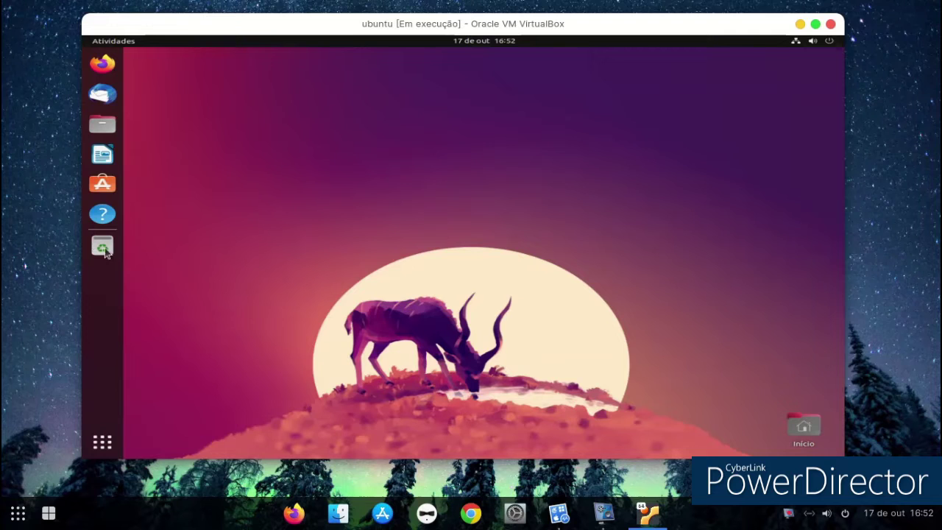
Open the Ubuntu Software store.
click(103, 184)
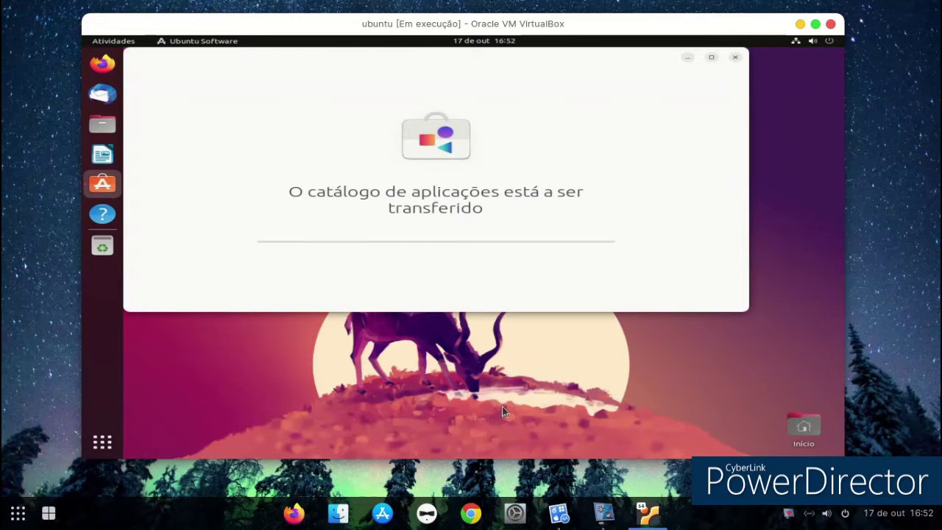
click(608, 515)
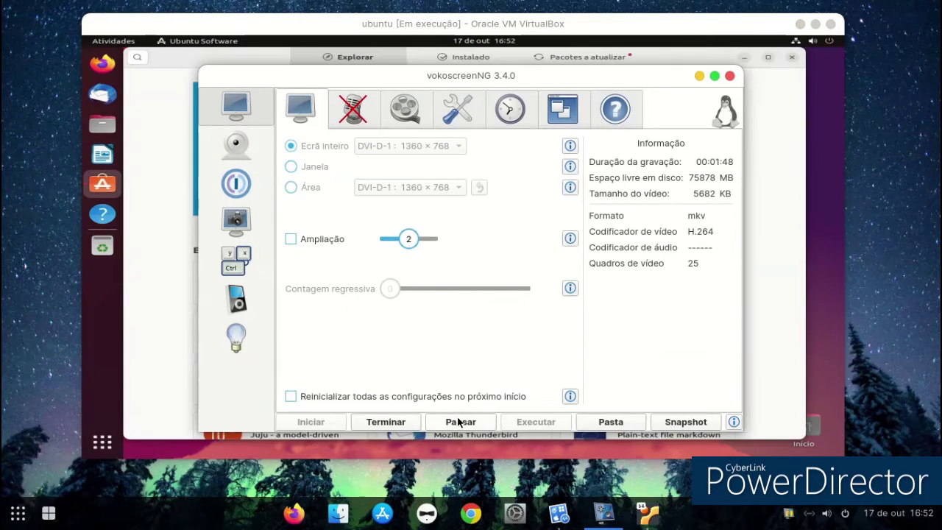
click(699, 76)
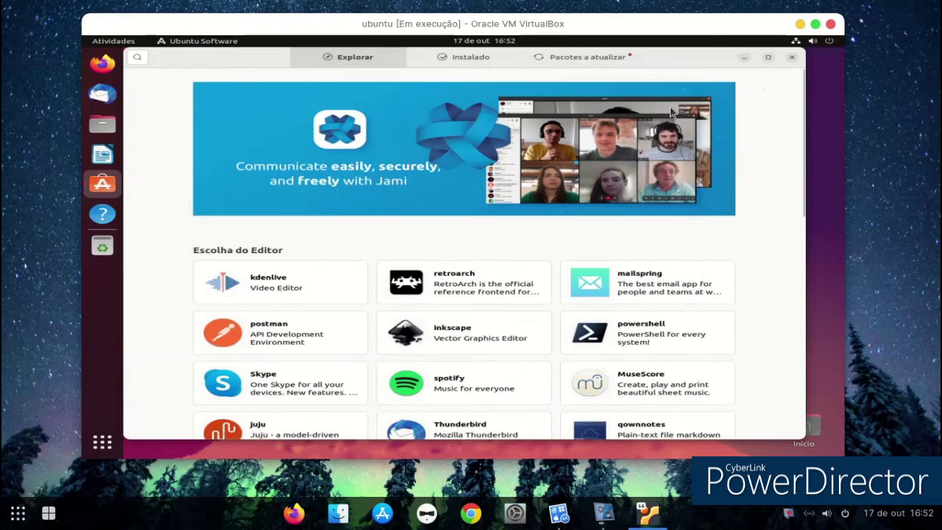
Browse the store's editor picks, categories and new apps, view the powershell page, and return to the overview.
scroll(622, 243, down, 10)
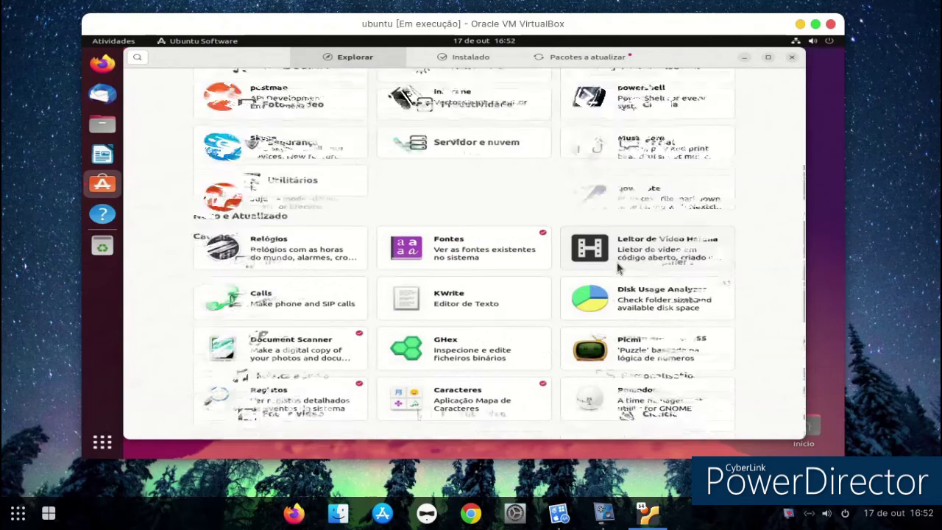
scroll(627, 269, up, 4)
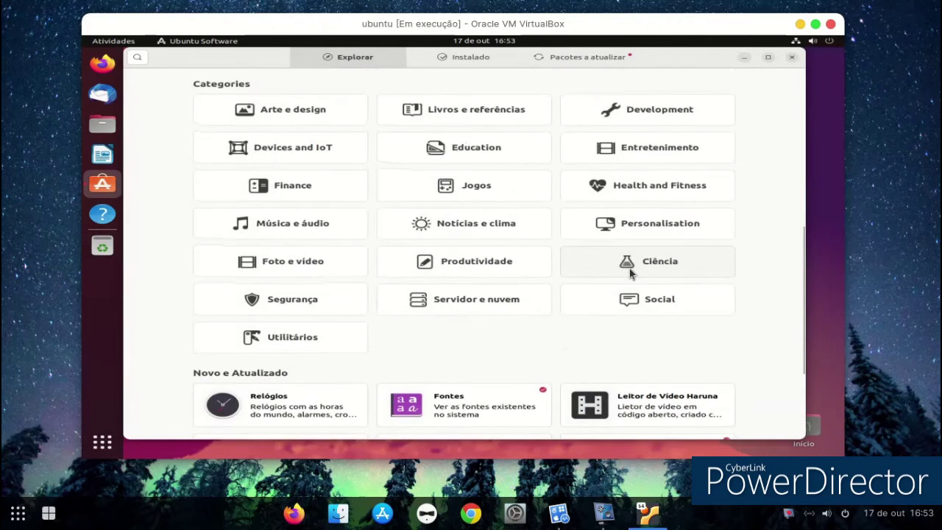
scroll(629, 271, down, 3)
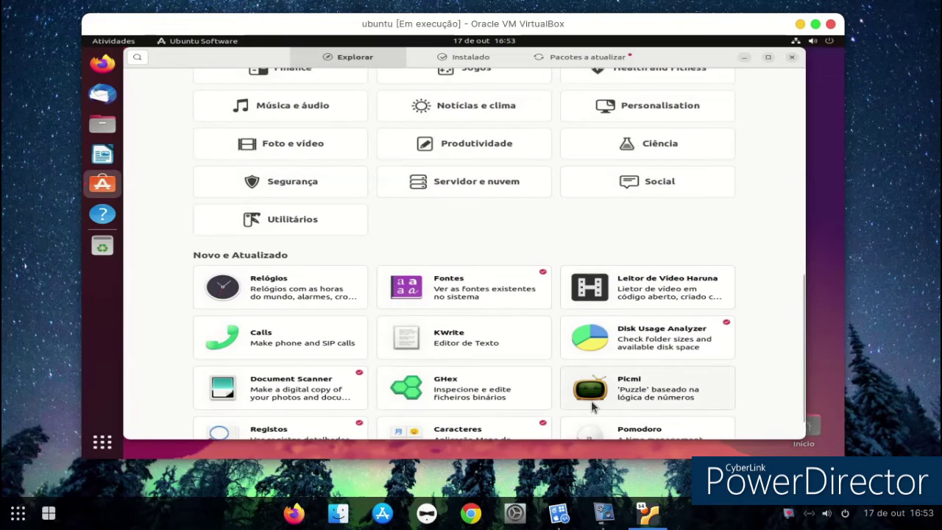
scroll(683, 369, down, 1)
scroll(683, 369, up, 4)
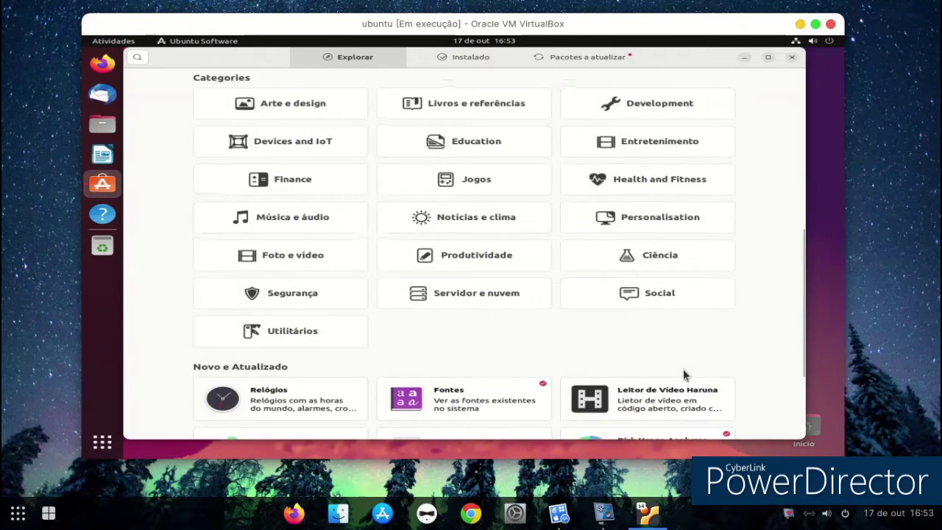
scroll(471, 379, up, 2)
scroll(419, 326, up, 1)
scroll(425, 322, up, 5)
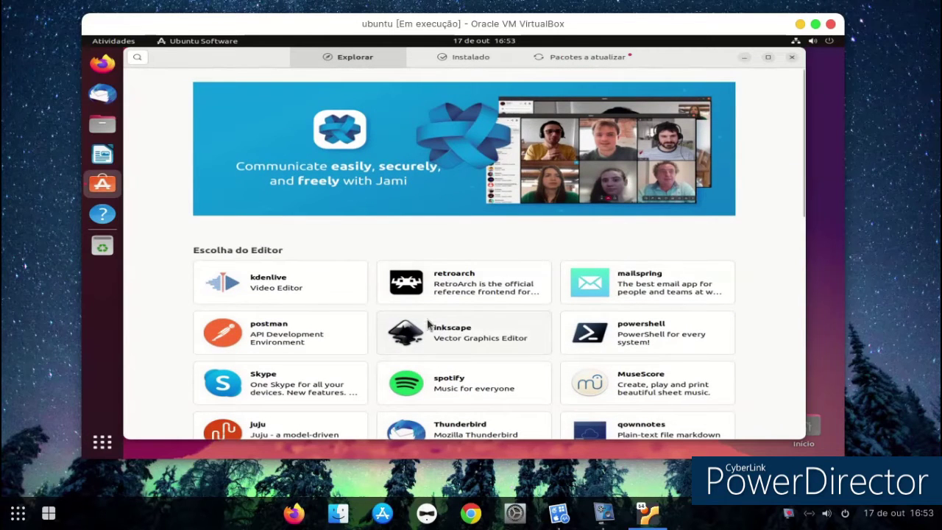
click(548, 336)
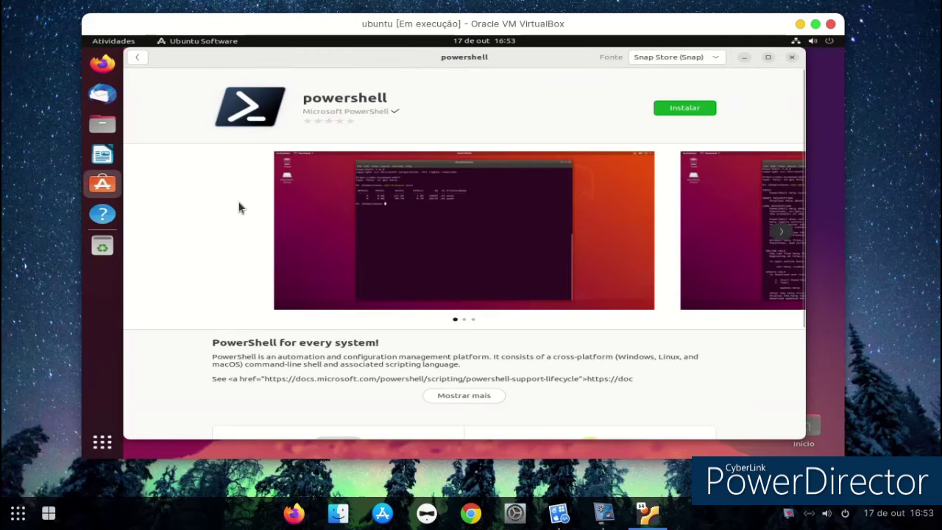
click(137, 58)
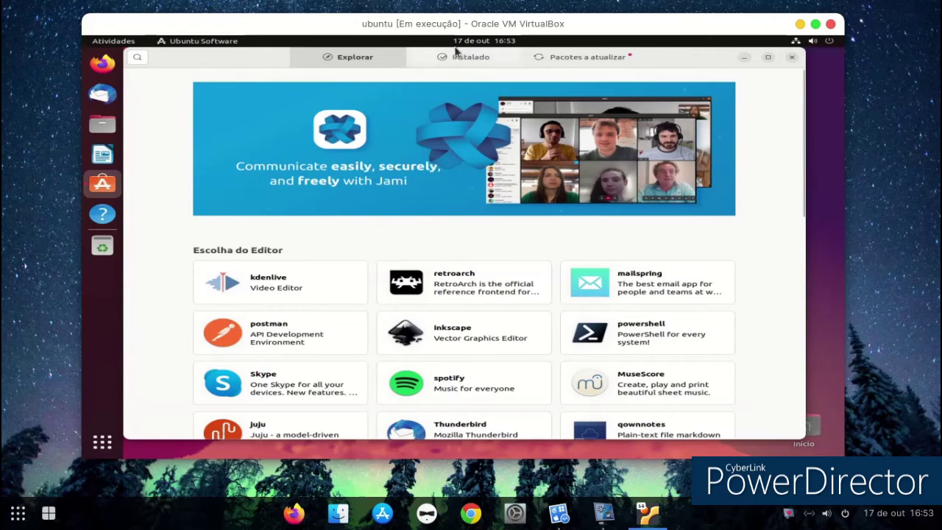
View the packages awaiting updates and the installed applications in the store, and return to the Explorar overview.
click(622, 65)
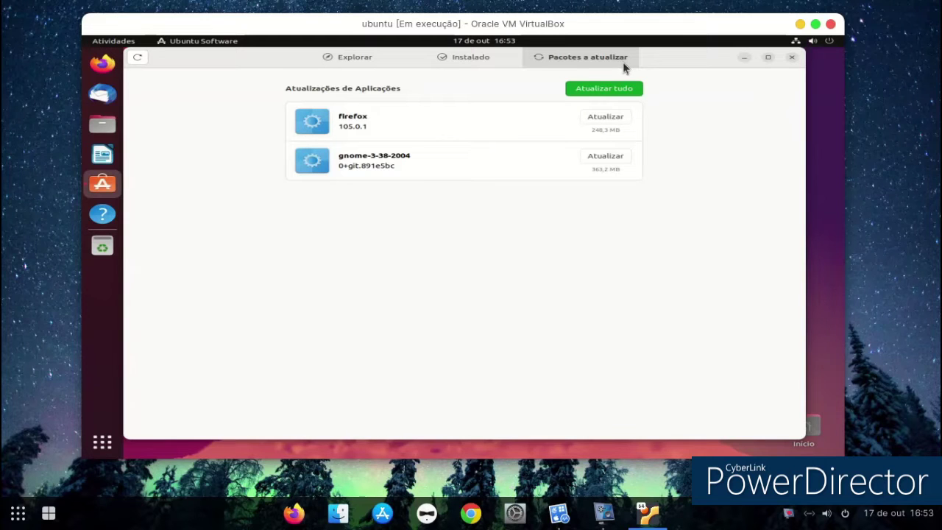
click(495, 58)
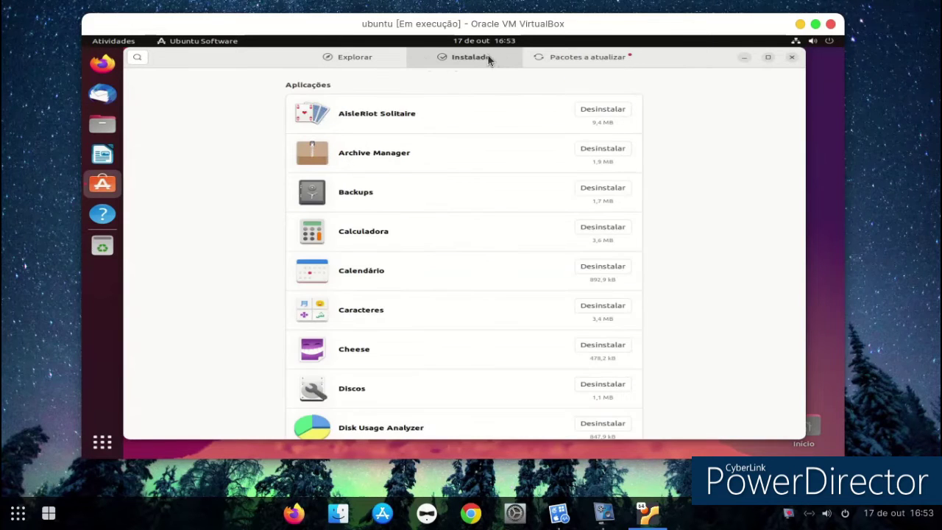
click(358, 58)
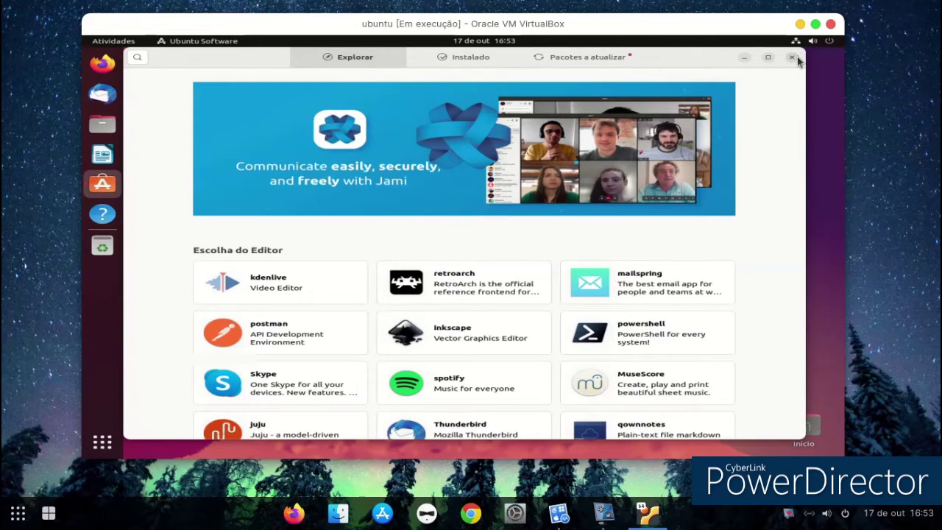
Install kdenlive from the editor's picks, authenticating with the account password, look over its page, and close the store.
click(265, 292)
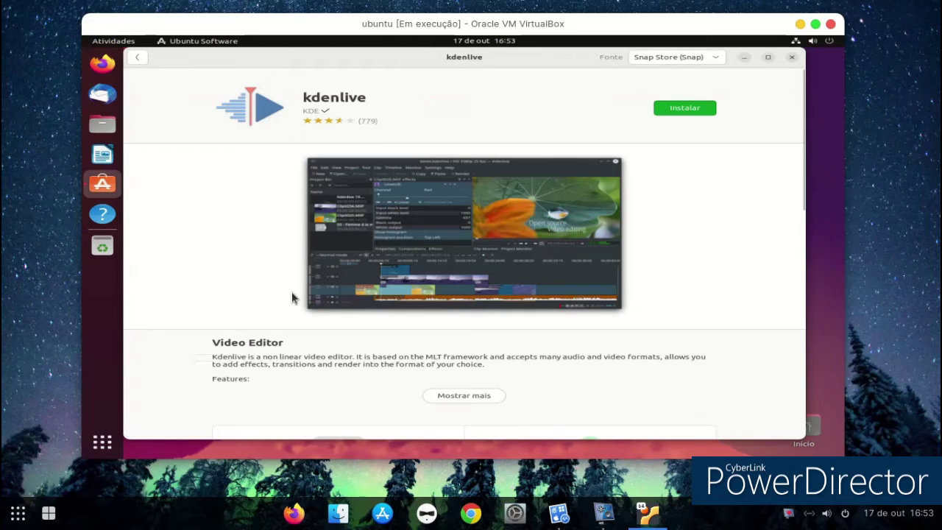
scroll(390, 278, down, 1)
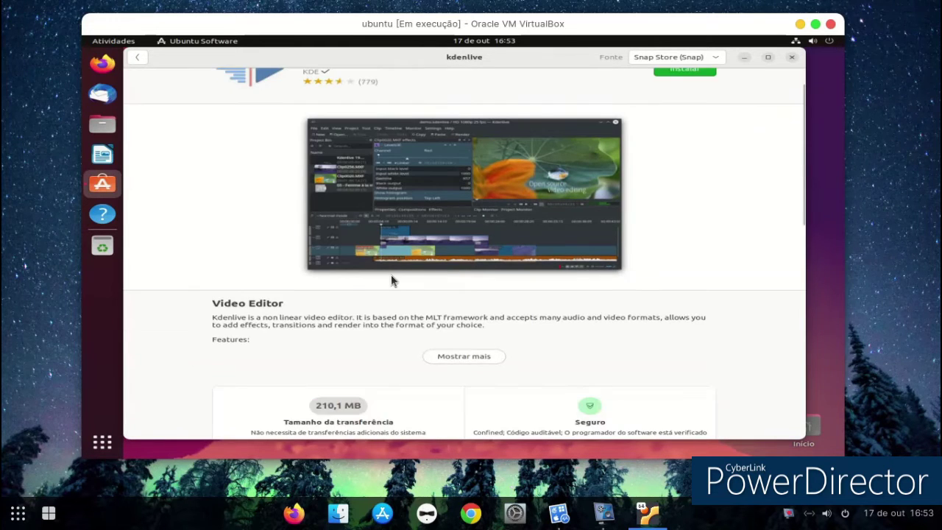
scroll(391, 274, up, 1)
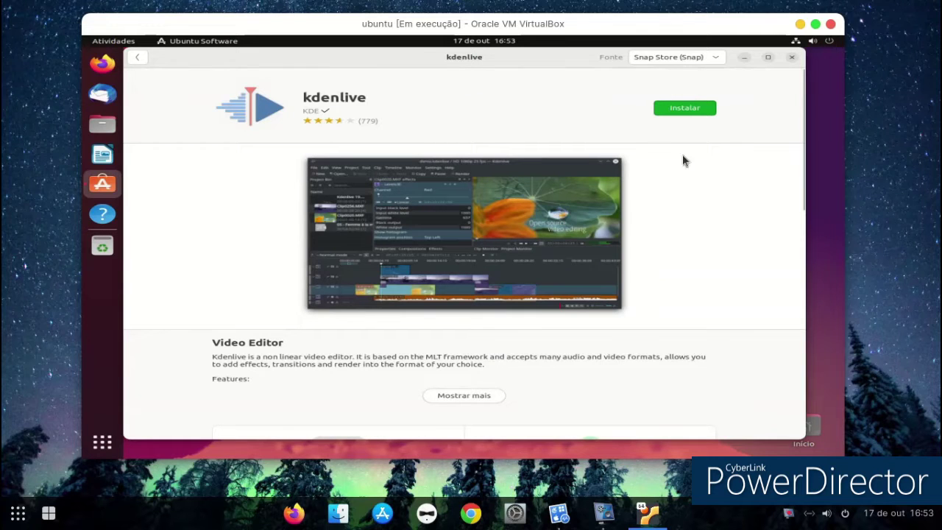
click(673, 109)
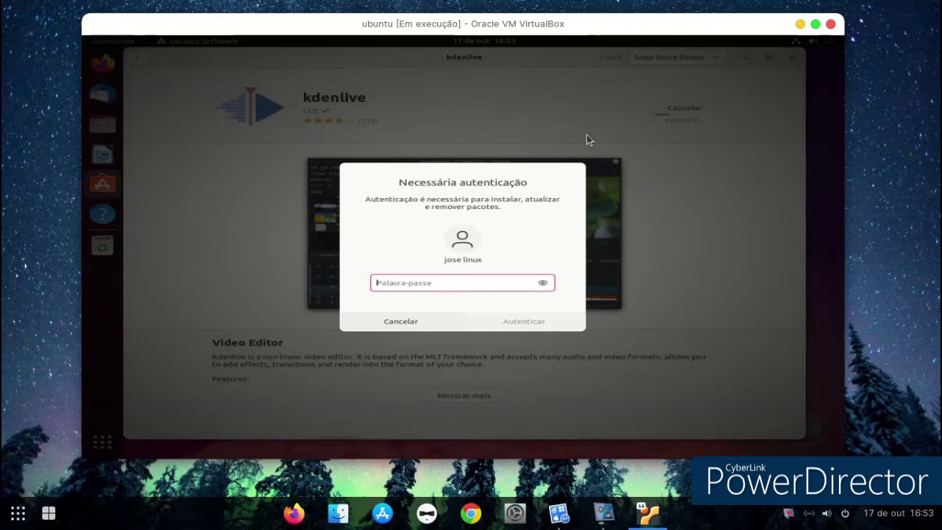
text(••••)
key(Return)
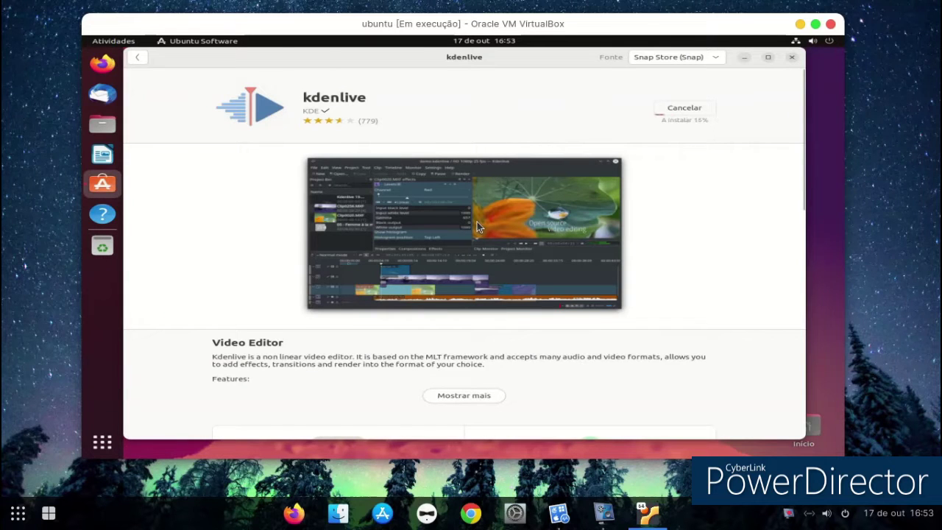
scroll(477, 224, down, 1)
scroll(477, 224, down, 1)
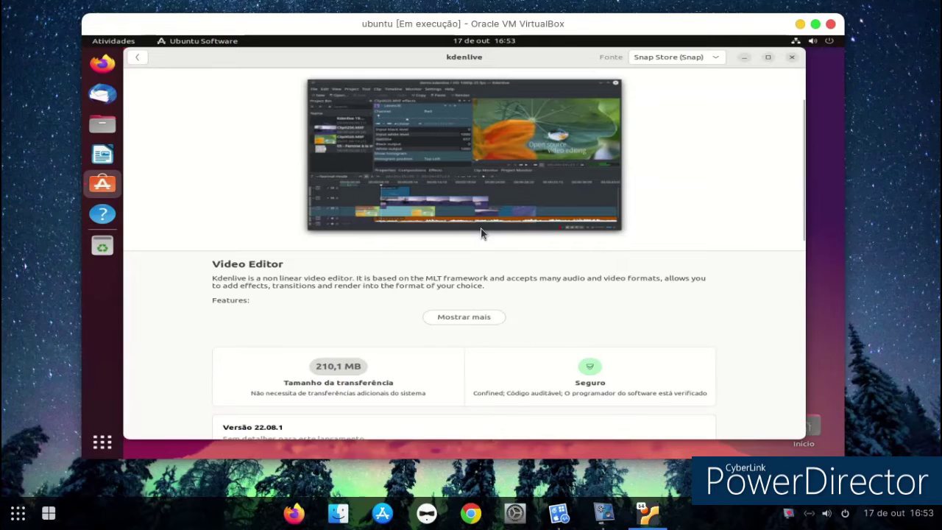
click(792, 60)
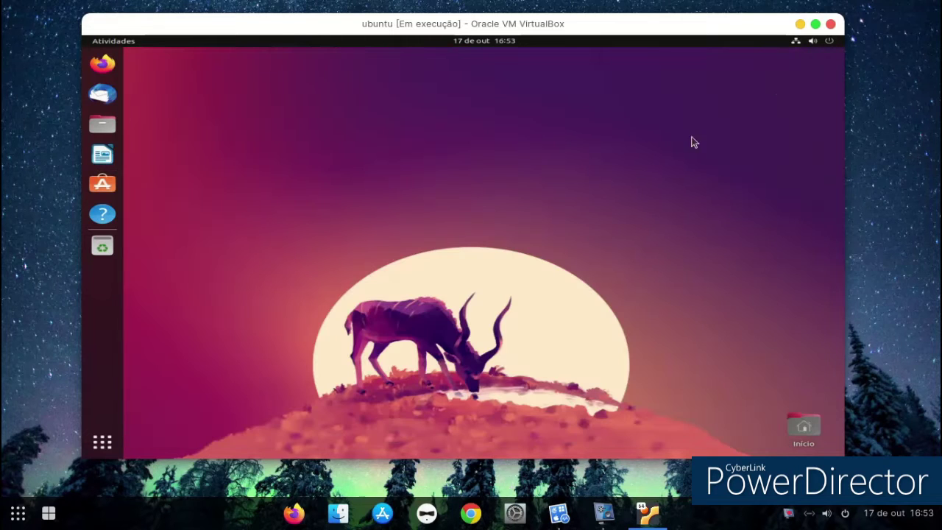
Open Calendário from the application list to view the month, and close it.
click(95, 449)
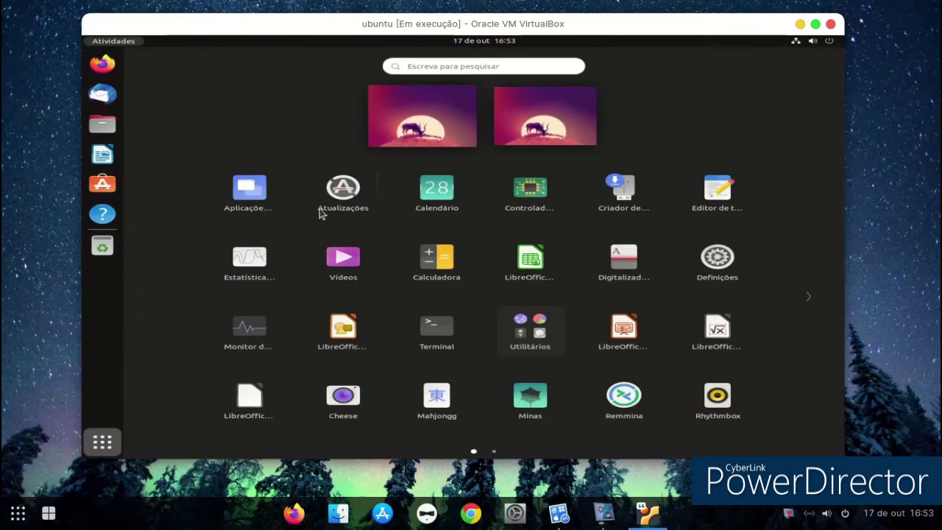
click(442, 199)
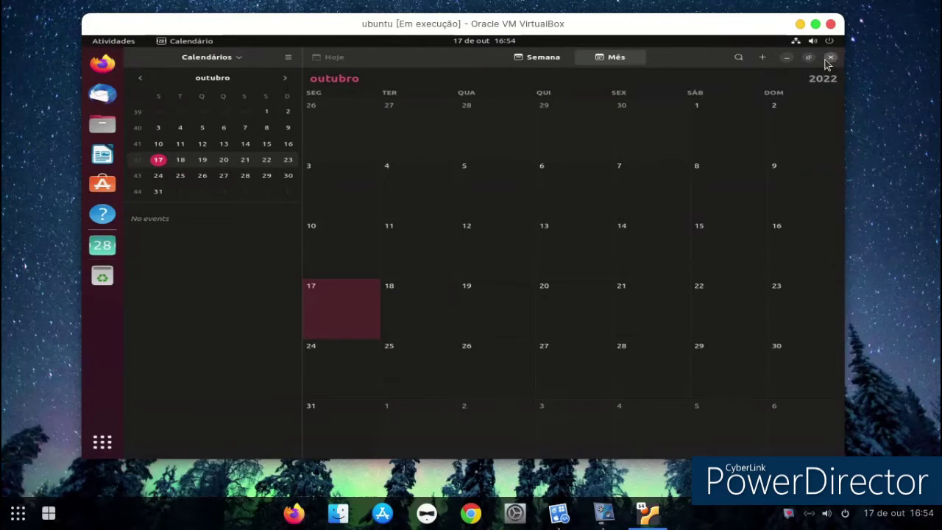
click(830, 57)
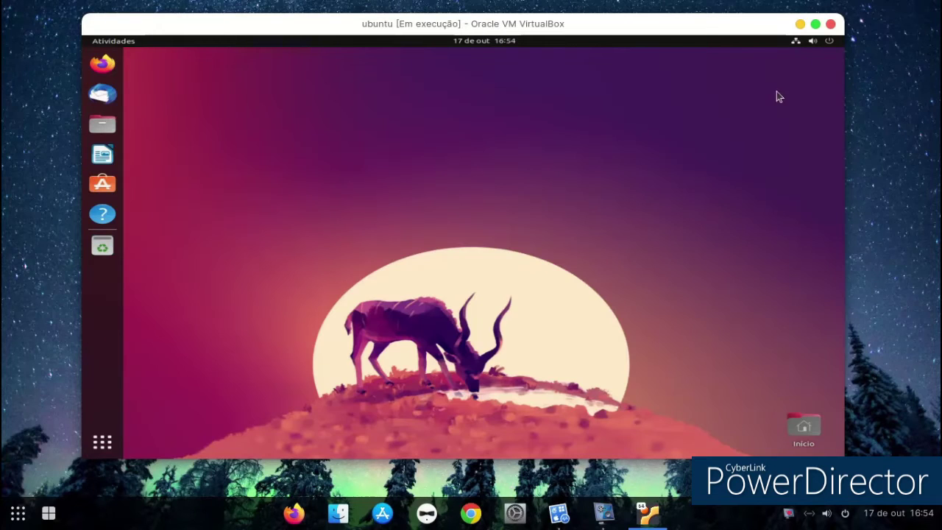
Move the virtual machine window down slightly, check the recording information in vokoscreenNG, and minimise the recorder.
drag(673, 28, 662, 57)
click(710, 144)
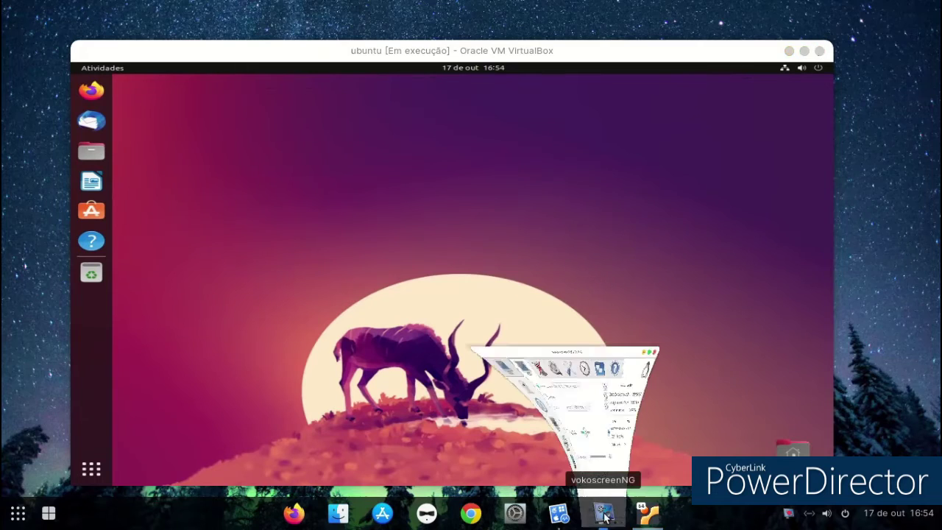
click(603, 513)
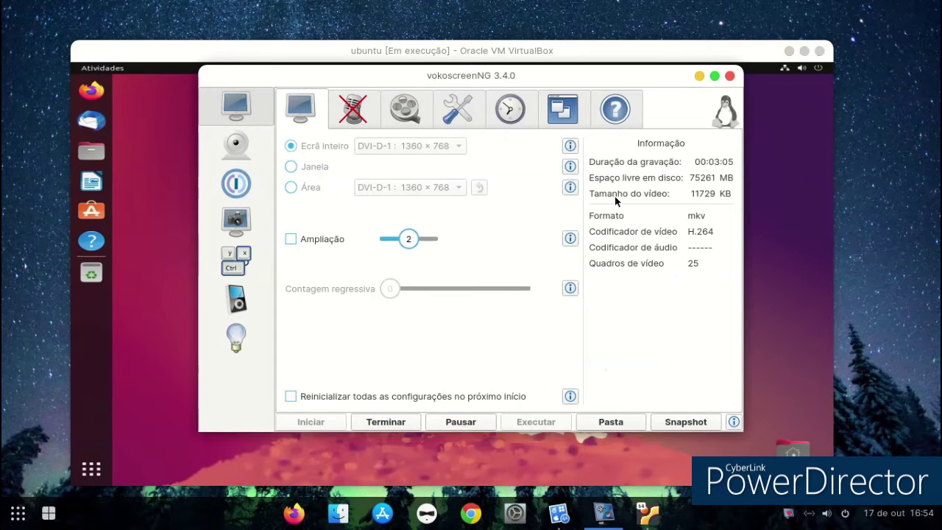
click(699, 77)
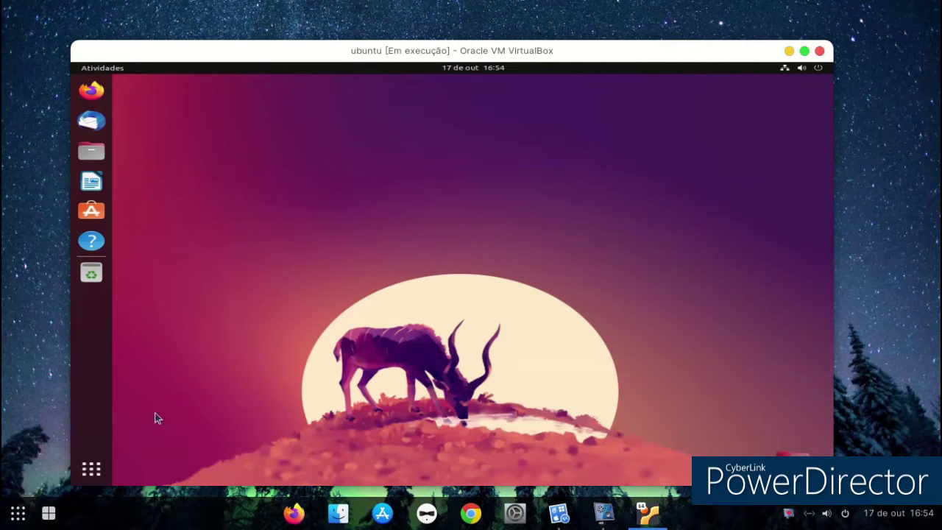
Launch Kdenlive from the second page of the application list, and reposition the virtual machine window on the host desktop.
click(100, 469)
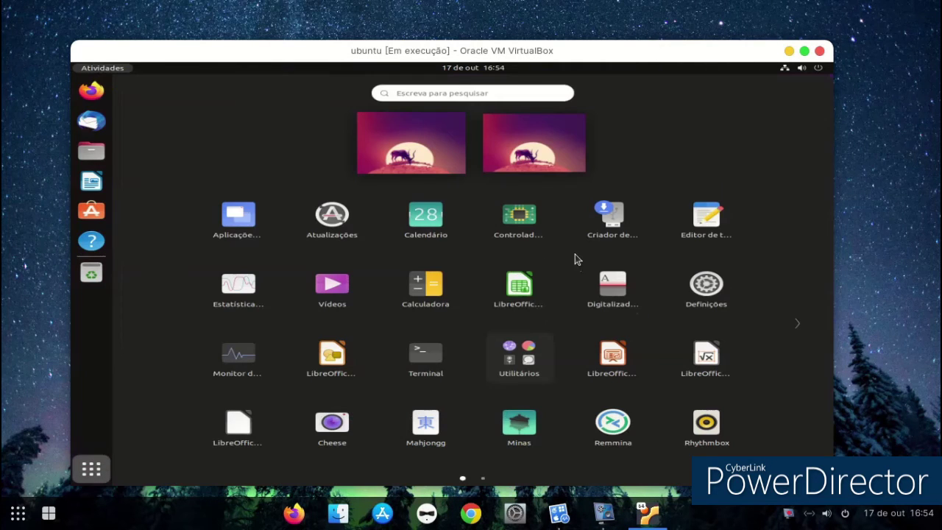
scroll(641, 255, down, 1)
scroll(641, 256, up, 1)
scroll(675, 289, down, 1)
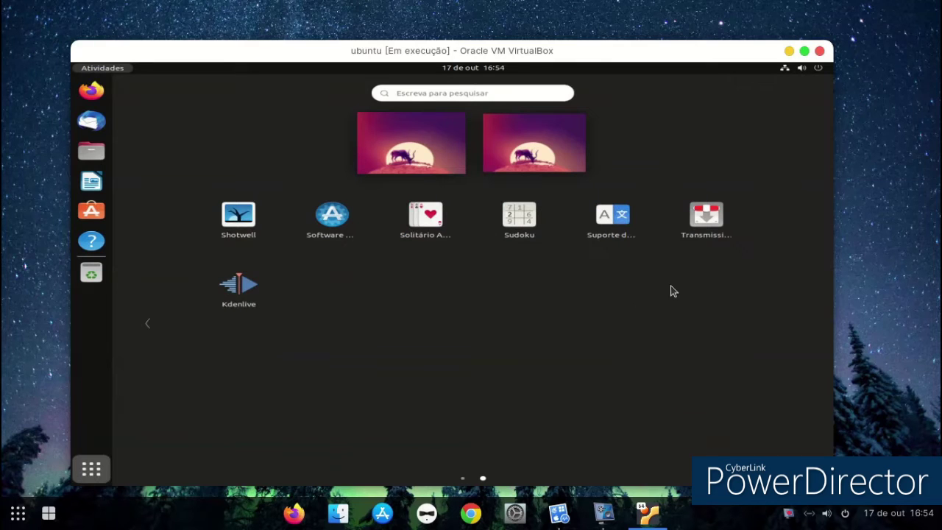
click(237, 309)
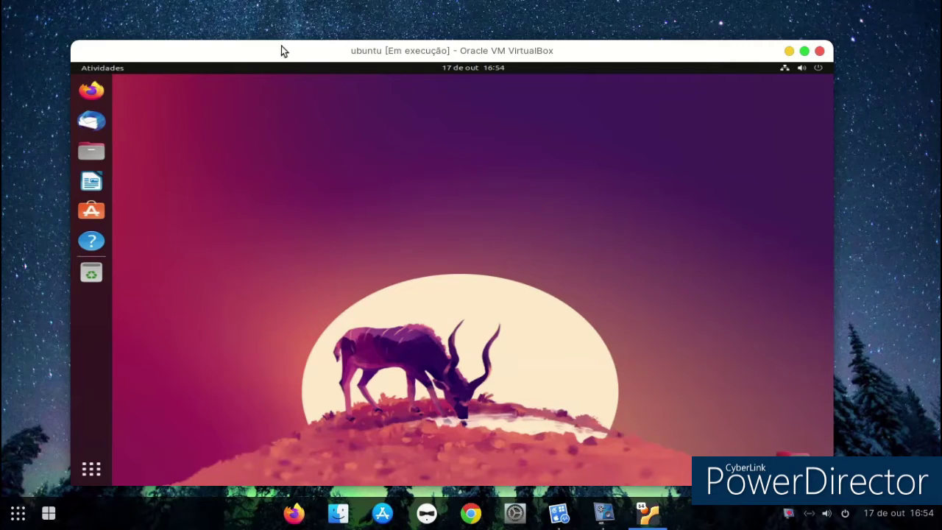
drag(280, 55, 255, 39)
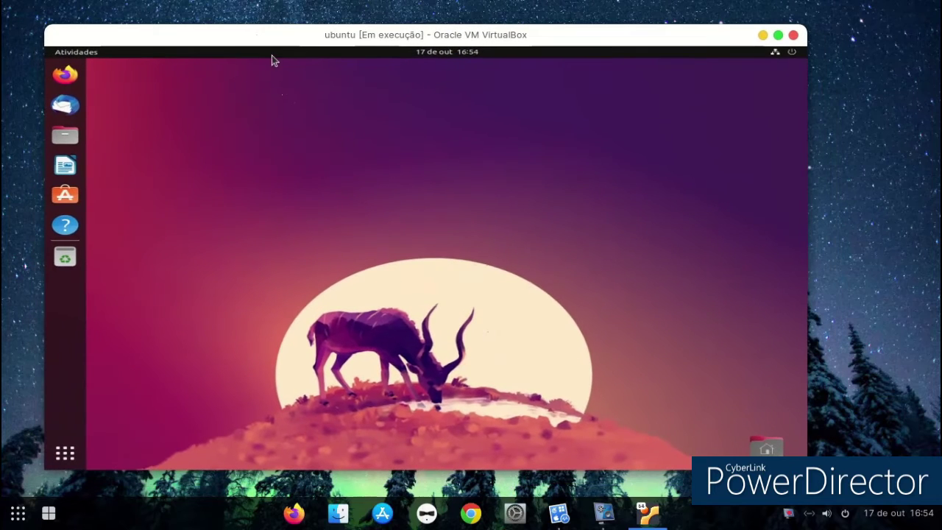
Open Firefox in the virtual machine and complete its welcome setup with the Escuro theme.
click(65, 74)
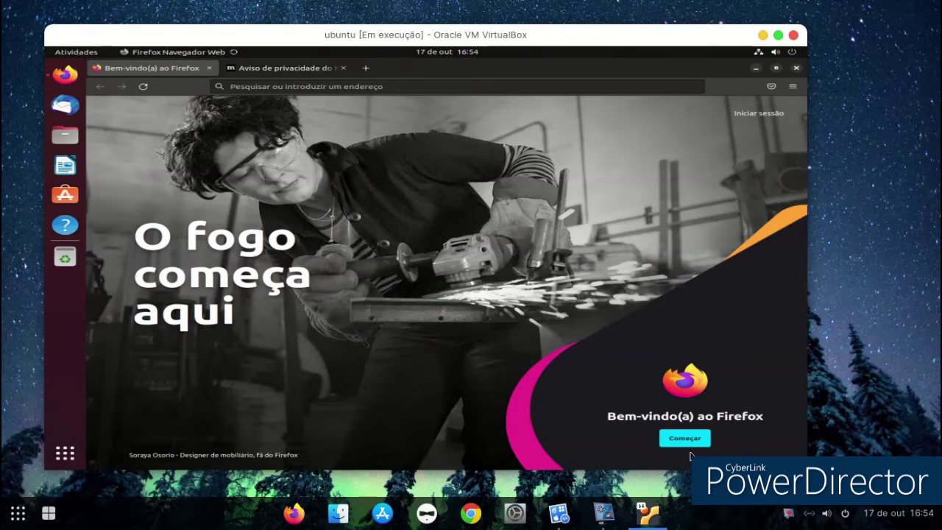
click(684, 441)
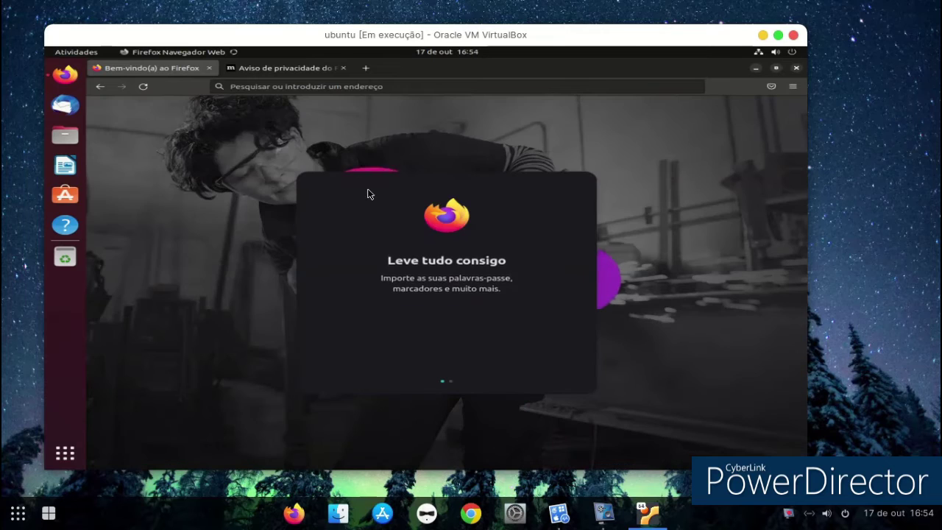
click(449, 352)
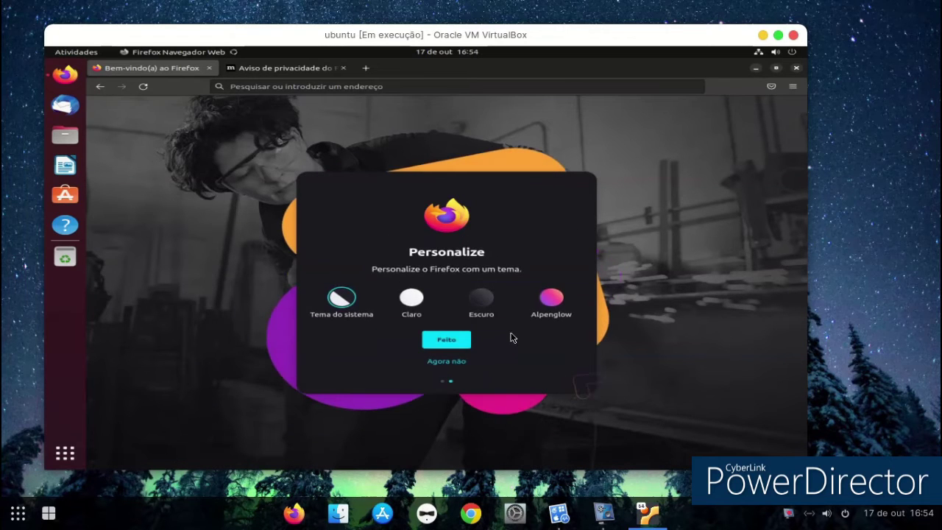
click(481, 298)
click(464, 340)
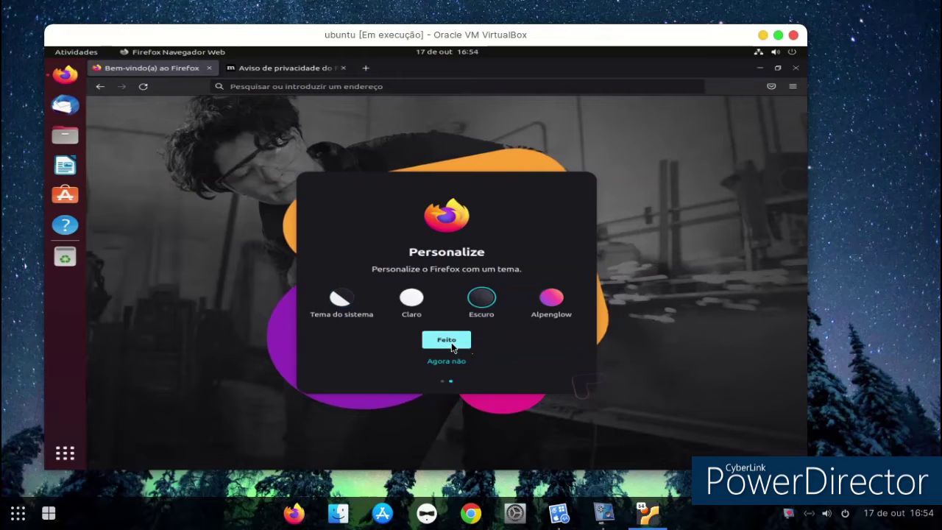
Open a new Firefox tab, close the privacy notice tab, and close the browser.
click(365, 68)
click(343, 68)
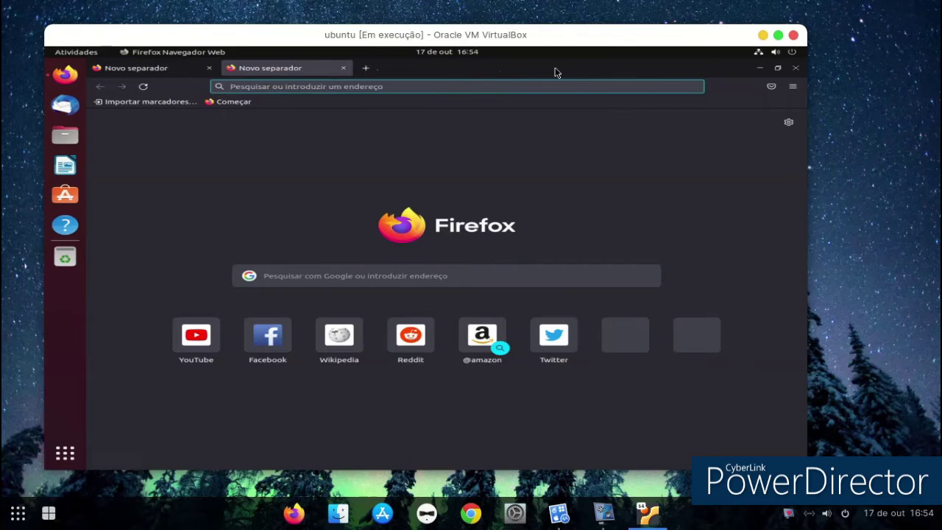
click(795, 67)
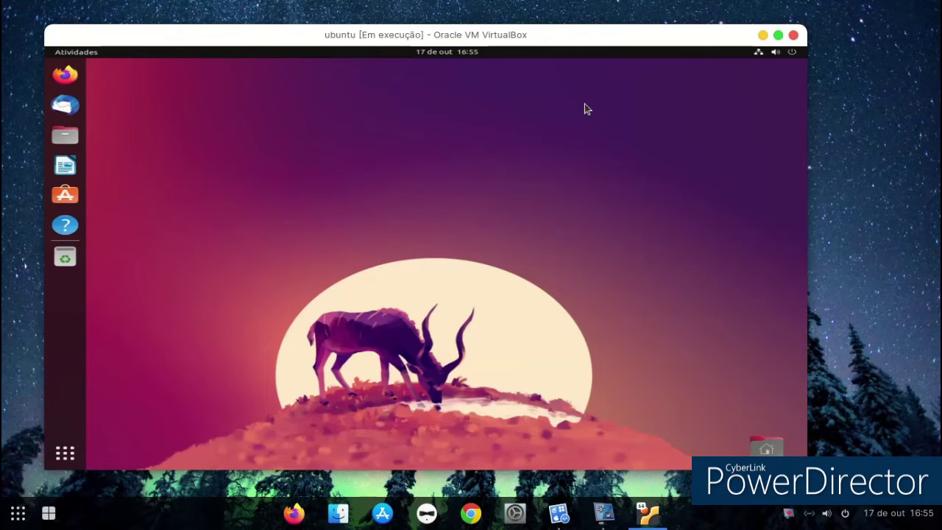
Set the power mode to Poupança de energia, turn on Luz noturna and Modo escuro, and lower the sound volume in the quick settings.
click(786, 57)
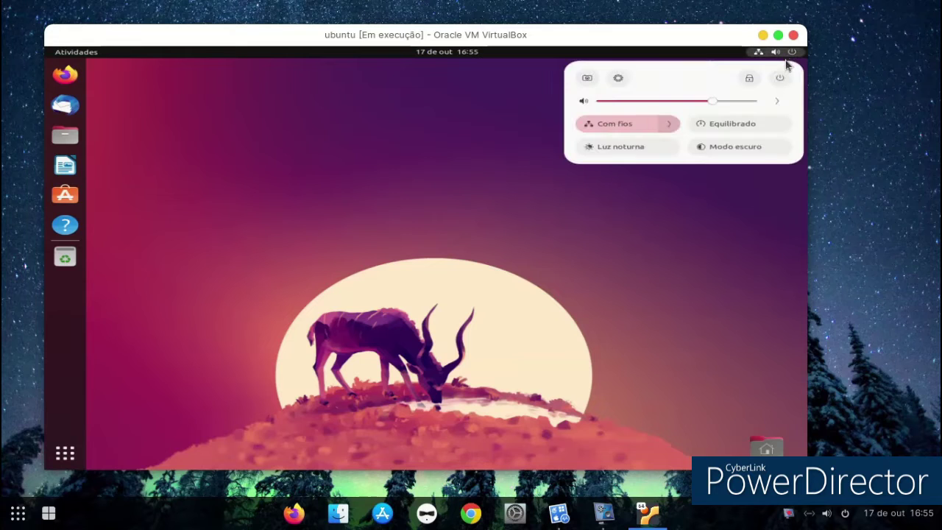
click(761, 122)
click(758, 145)
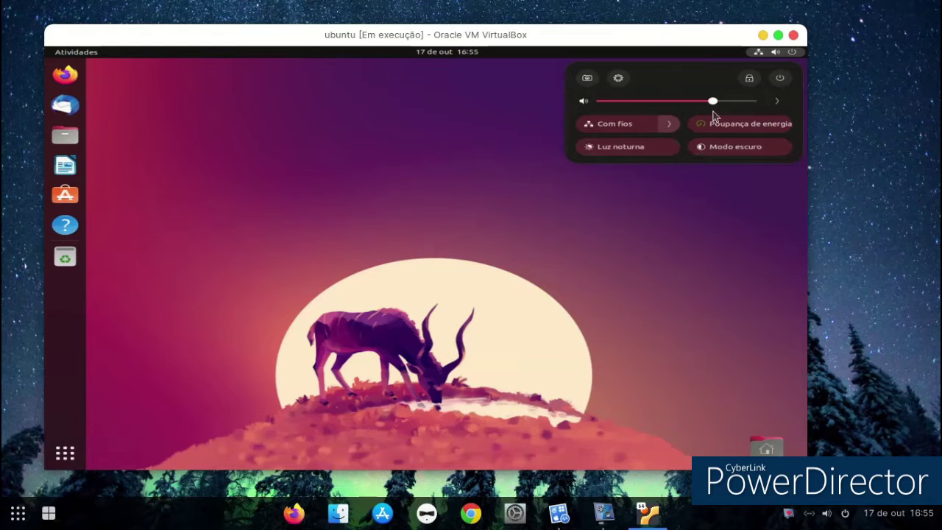
drag(718, 101, 687, 100)
click(625, 204)
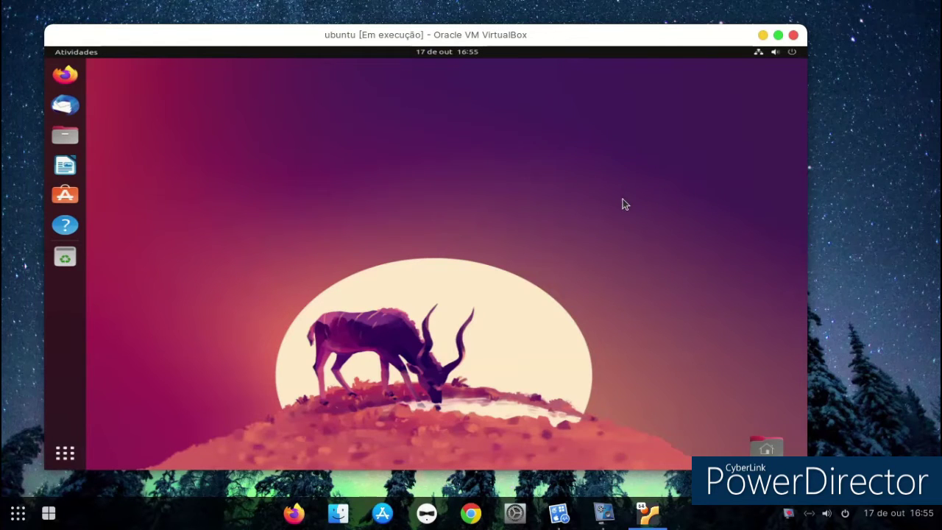
View the workspaces in the Atividades overview, and return to the desktop.
click(77, 53)
click(76, 53)
click(77, 53)
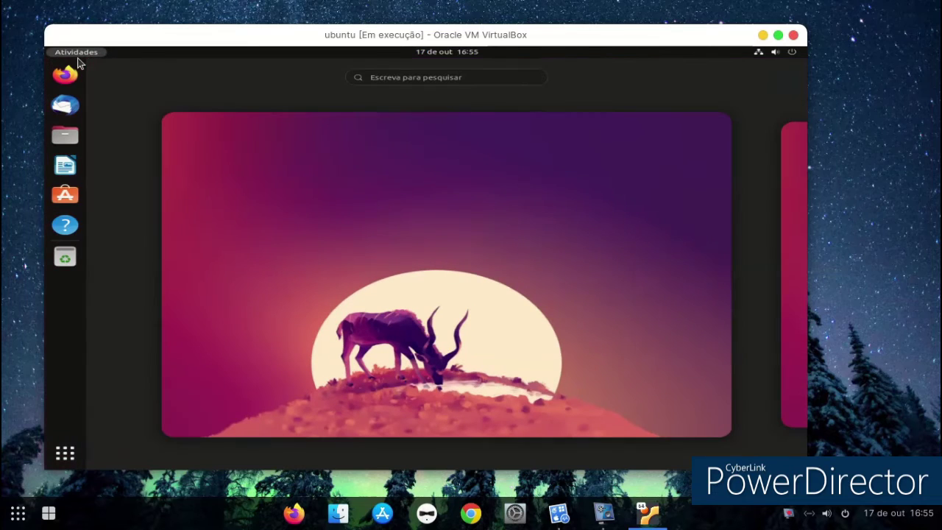
click(782, 211)
click(553, 256)
Change the desktop background to the mountain lake at sunset in the appearance settings, and close the settings.
right_click(476, 248)
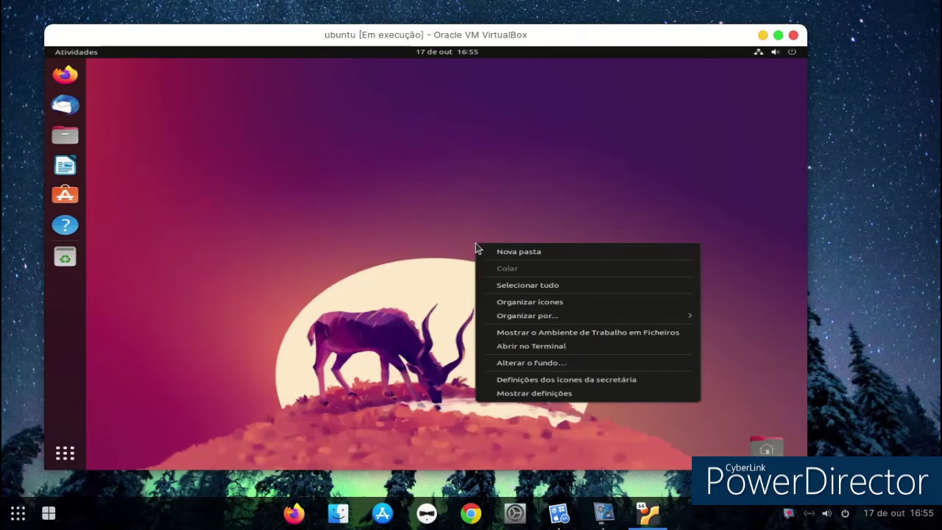
click(508, 363)
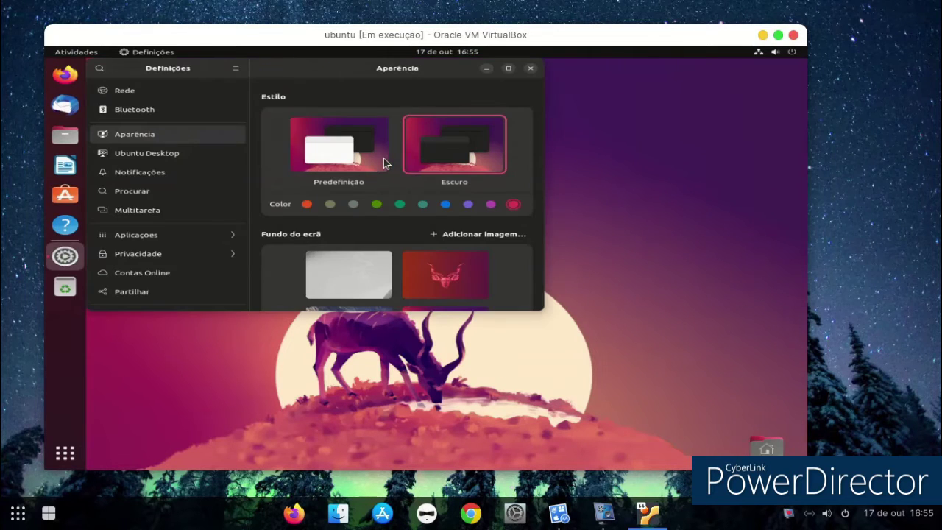
drag(372, 71, 468, 74)
scroll(480, 153, down, 2)
scroll(518, 253, down, 2)
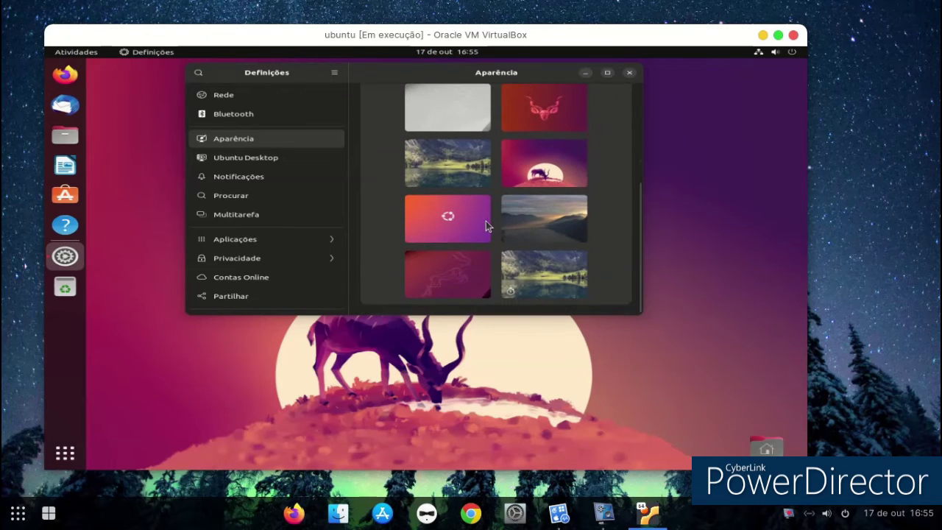
click(524, 228)
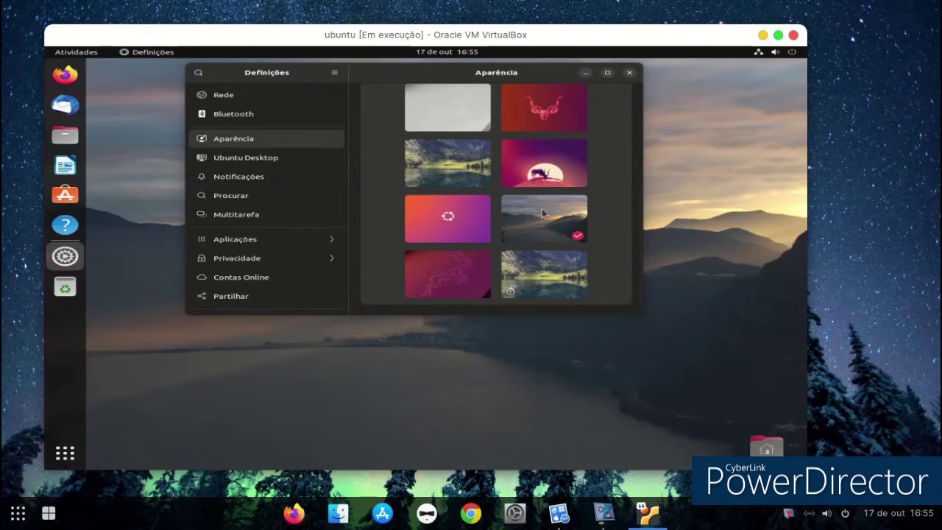
click(626, 73)
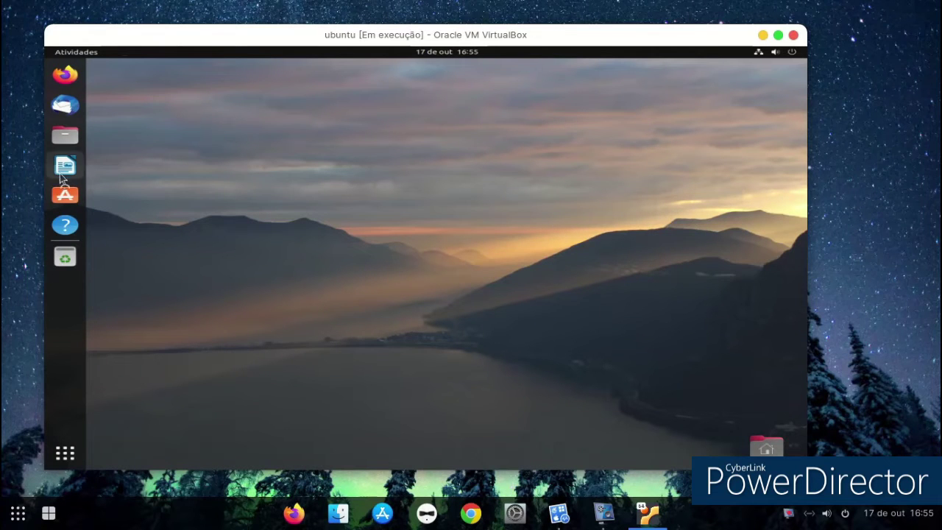
Open the home folder in the file manager, look at the calendar, resize the folder window, and close it.
click(65, 134)
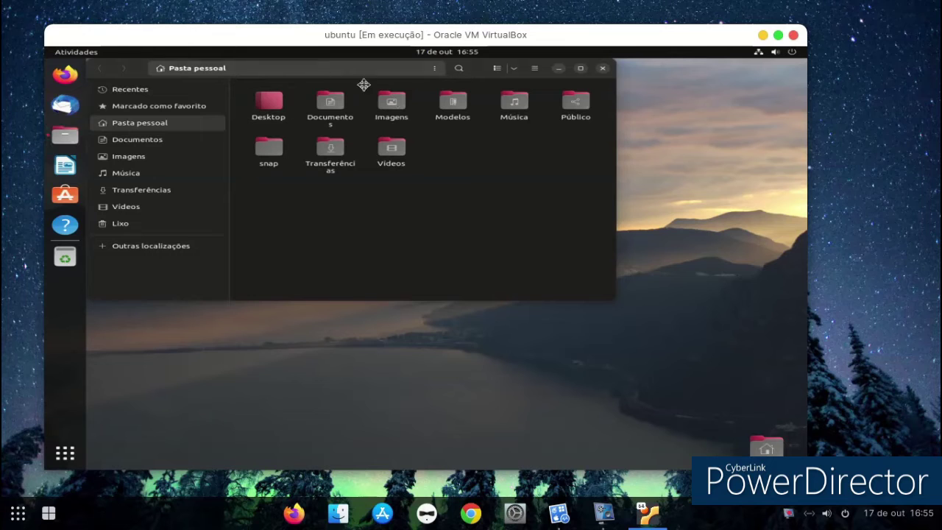
click(448, 53)
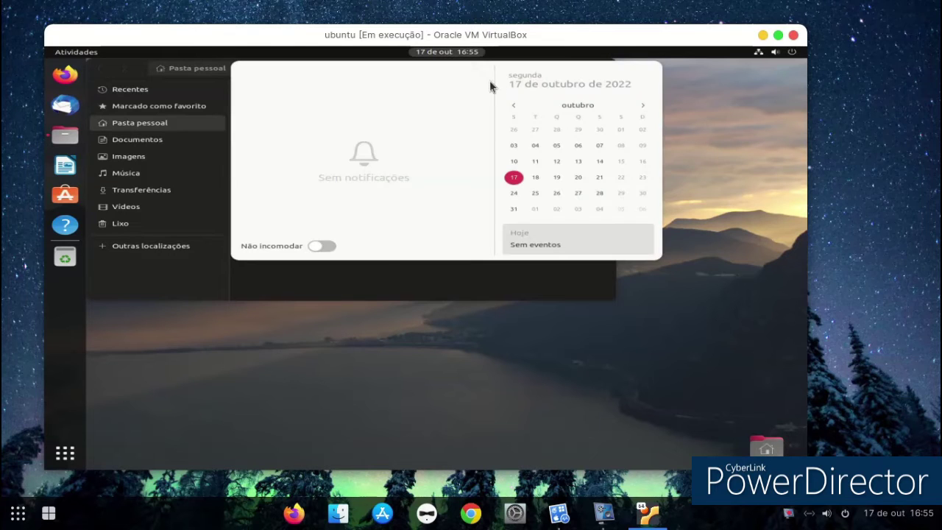
click(134, 243)
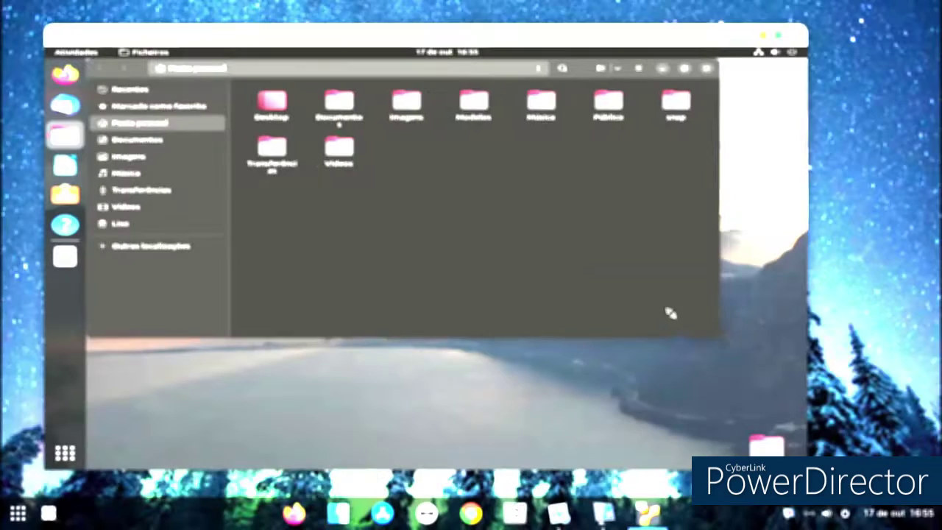
drag(668, 311, 499, 352)
click(486, 68)
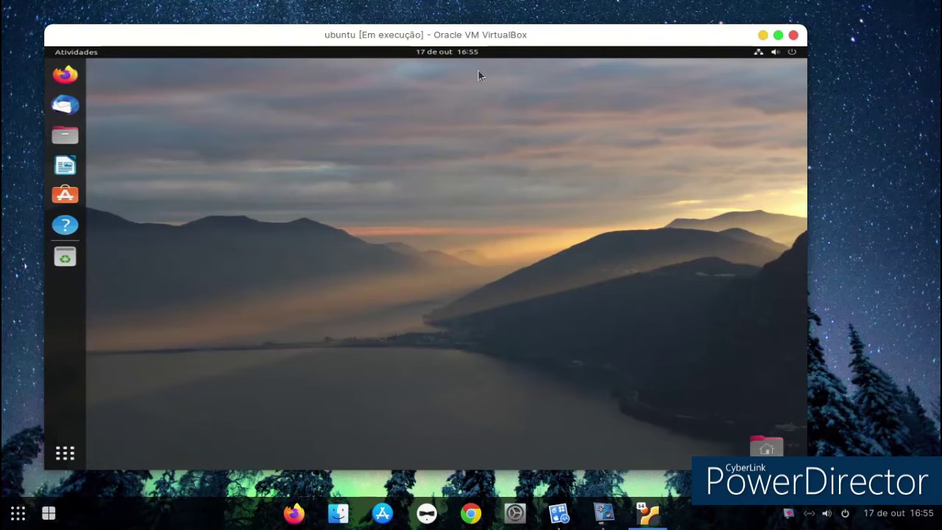
Try running sudo estall chrome in a centred Terminal window, enter the account password, and close the Terminal.
click(65, 453)
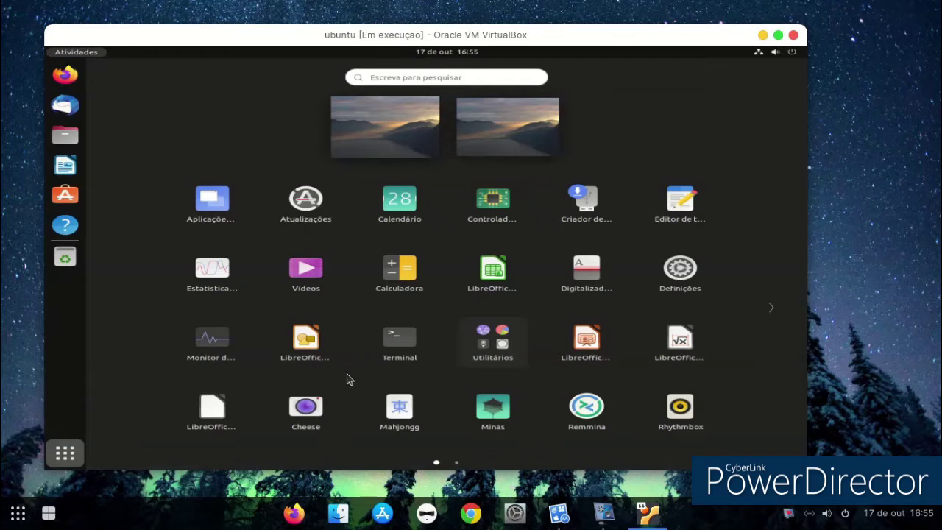
scroll(408, 275, down, 1)
scroll(414, 320, up, 1)
click(398, 342)
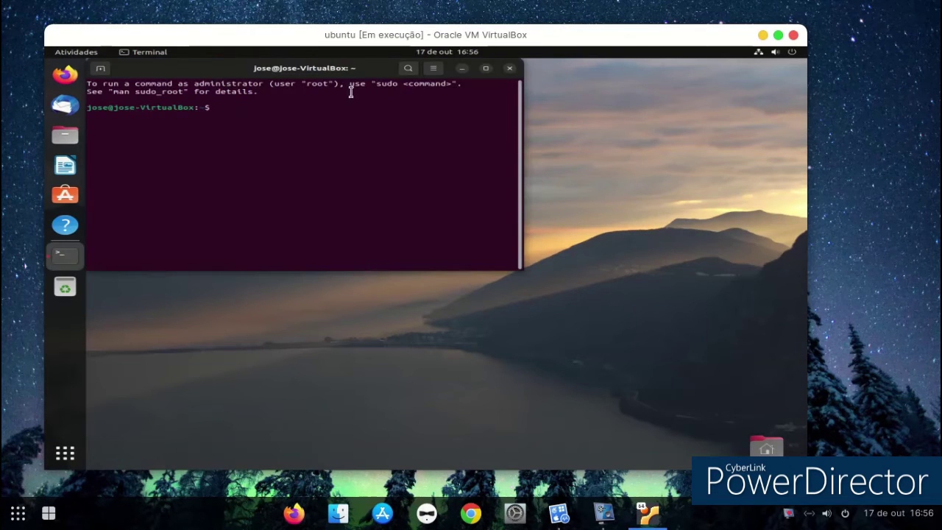
drag(340, 66, 512, 183)
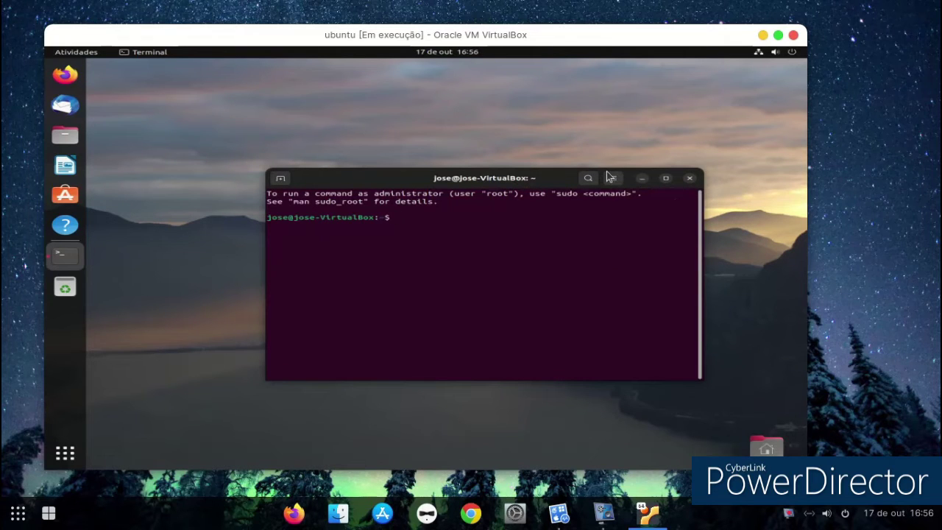
text(do estall chrome)
key(Return)
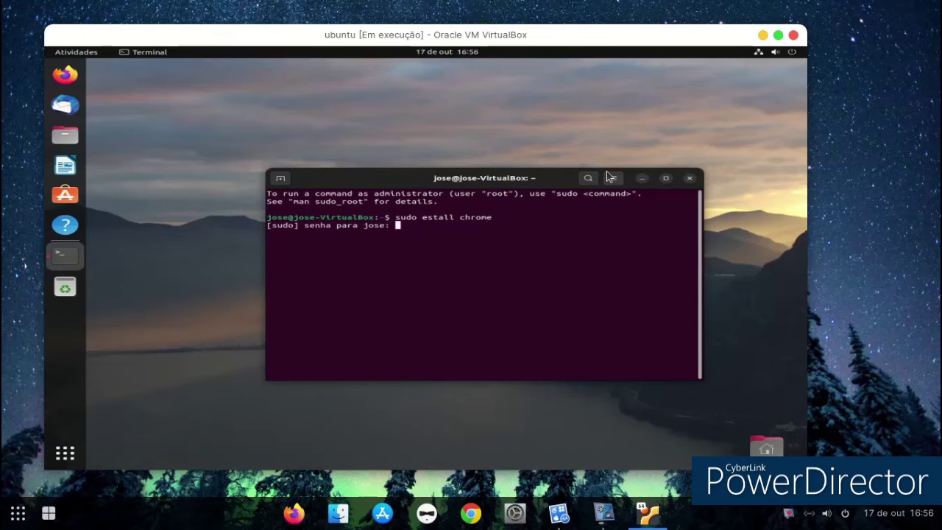
key(Return)
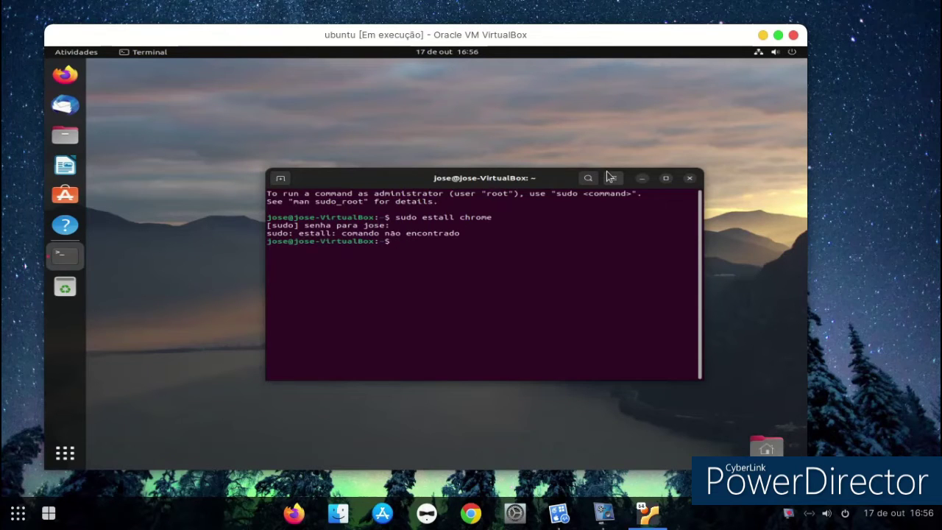
click(690, 178)
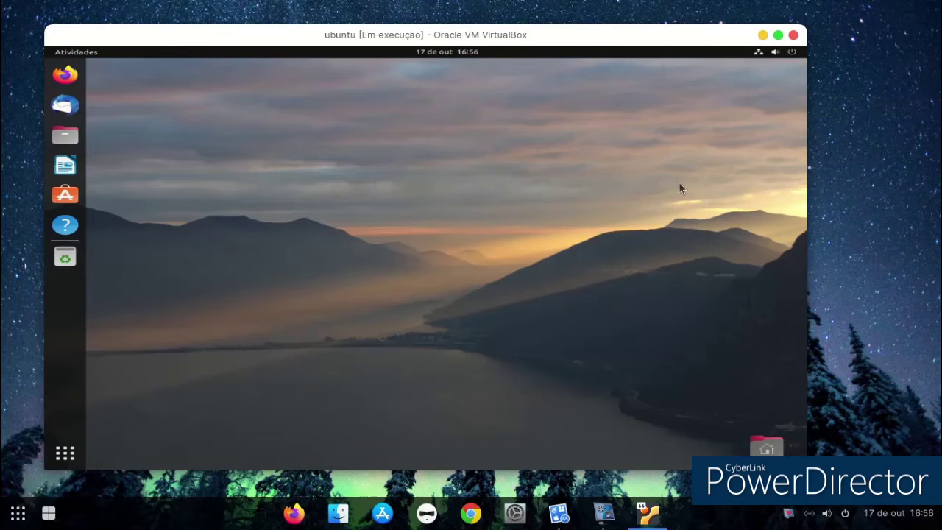
Browse the Explorar page of Ubuntu Software down to its categories and new releases, and close the store.
click(59, 200)
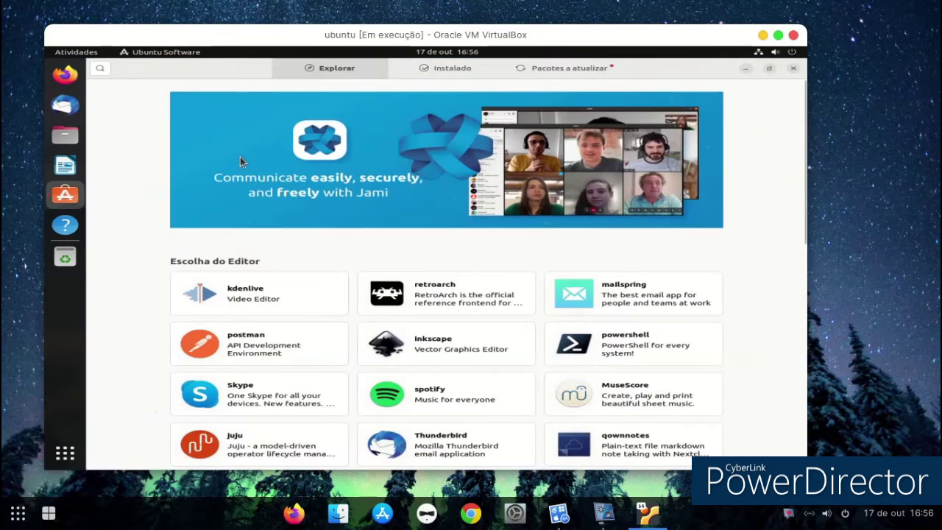
scroll(679, 163, down, 10)
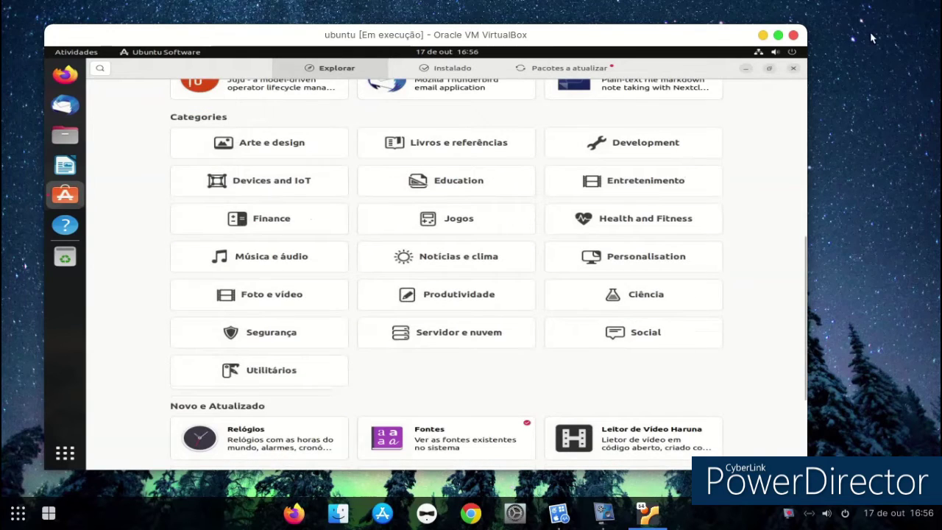
click(794, 68)
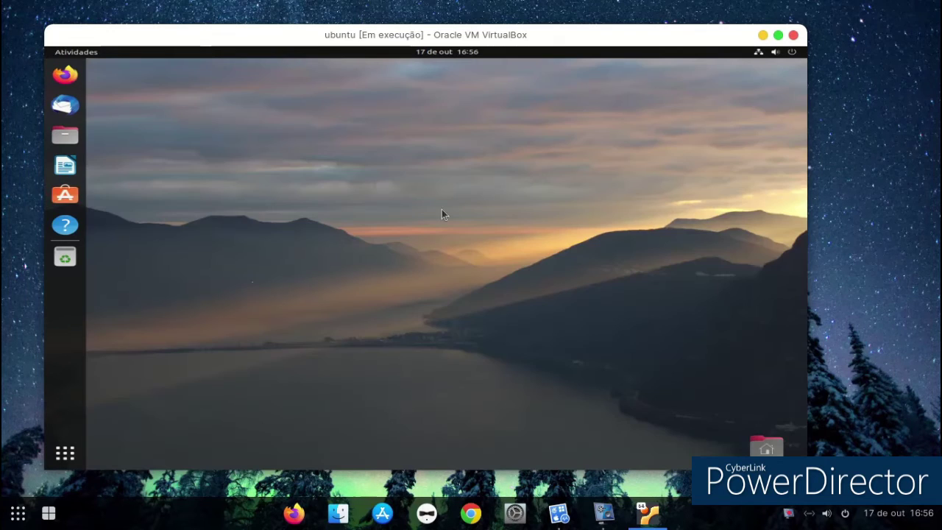
View the Sistemas de ficheiros and Recursos pages of the Monitor do sistema app, and close it.
click(65, 450)
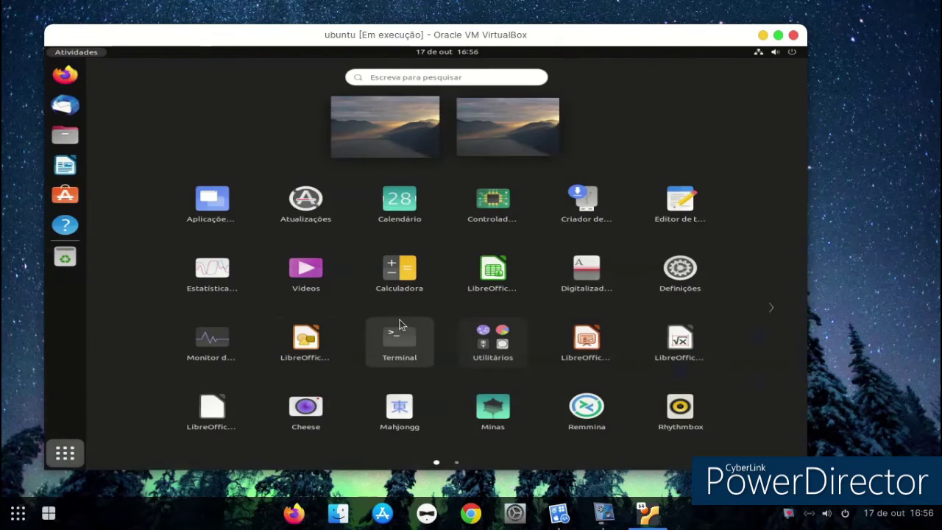
scroll(399, 319, down, 1)
scroll(331, 286, up, 1)
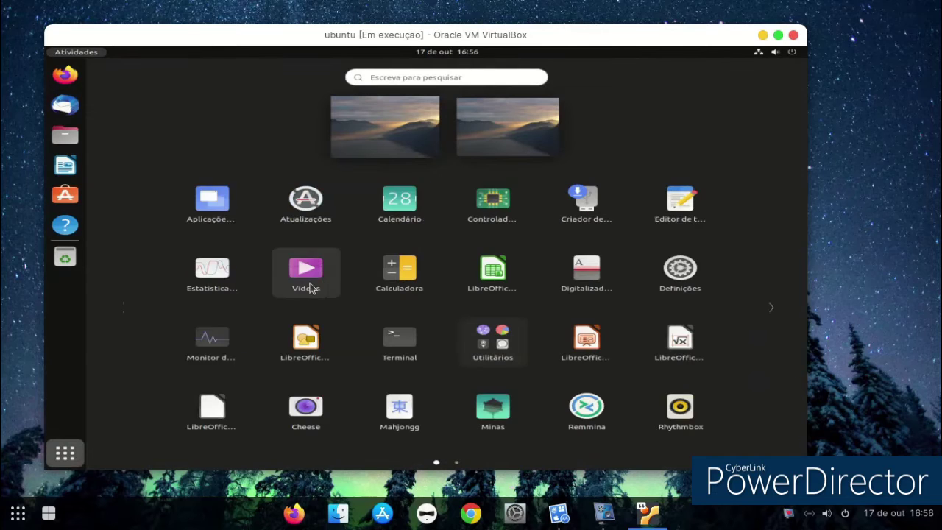
click(219, 332)
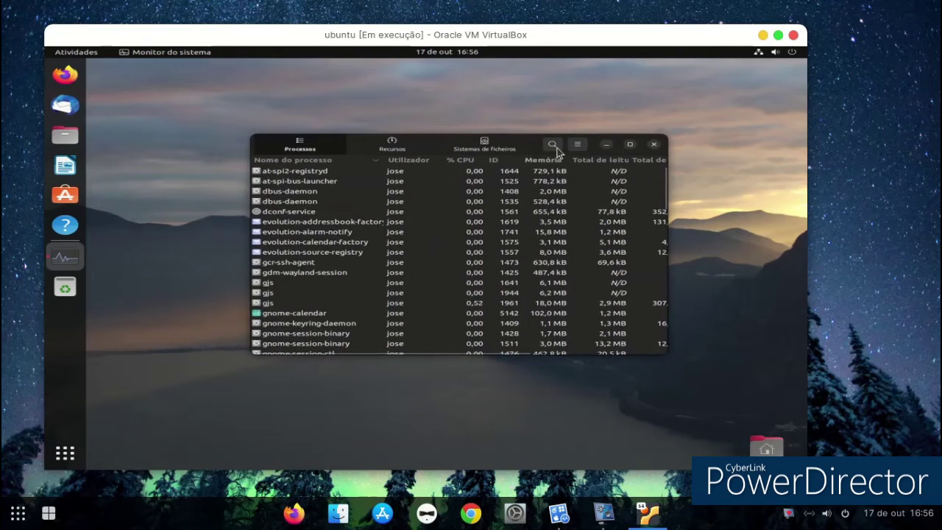
click(483, 145)
click(409, 149)
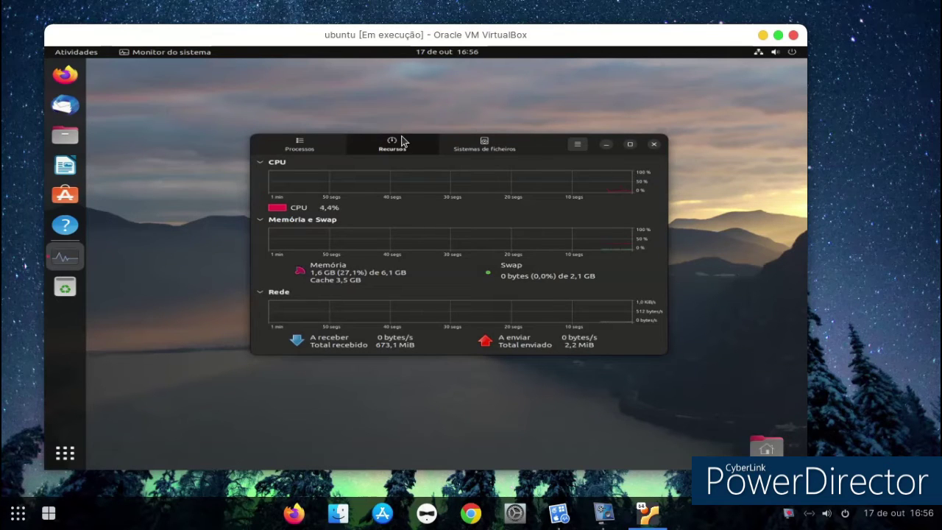
click(653, 145)
Try the red horned-animal wallpaper, set the desktop background to the orange-and-purple Ubuntu logo image, and close the settings.
right_click(345, 177)
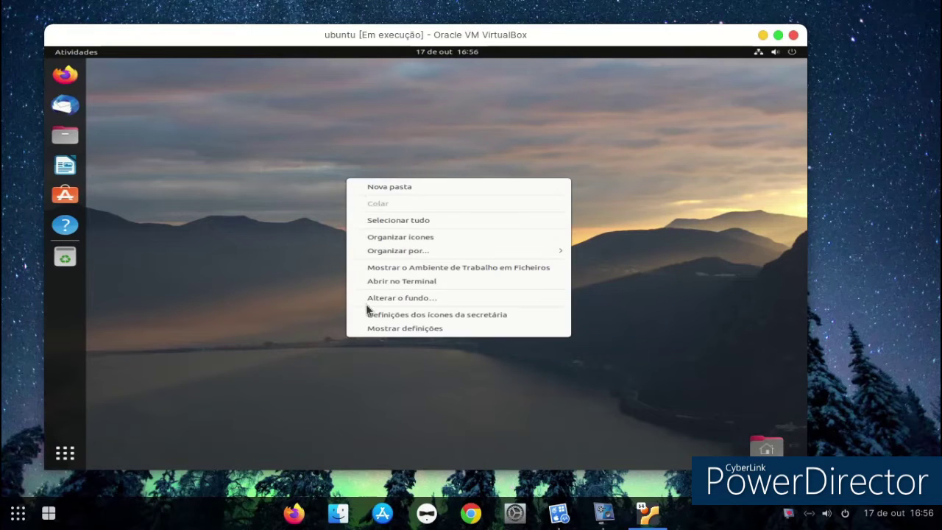
click(375, 299)
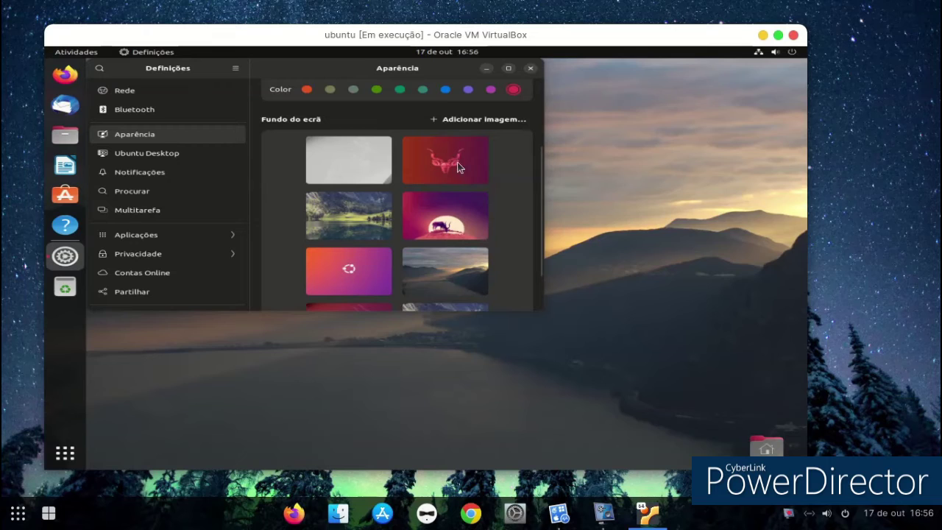
click(458, 167)
scroll(442, 164, down, 1)
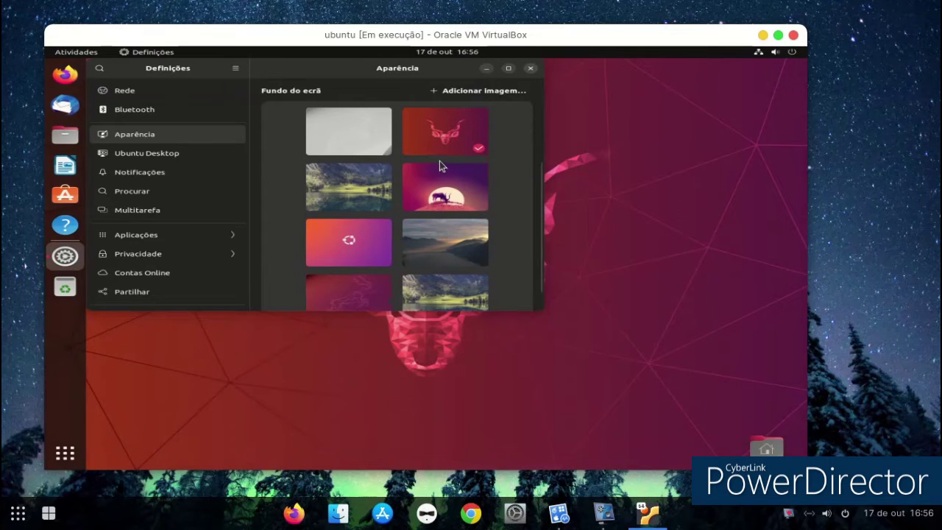
scroll(440, 163, down, 1)
click(373, 221)
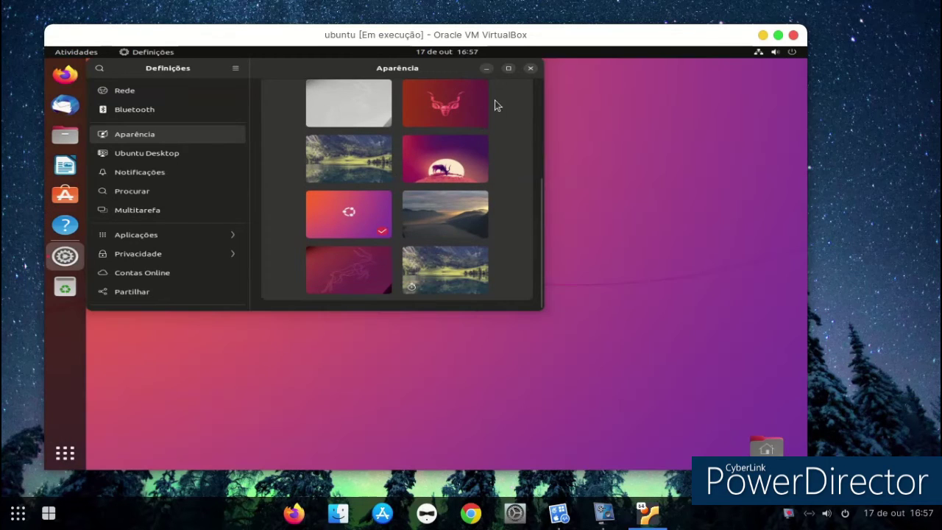
click(530, 67)
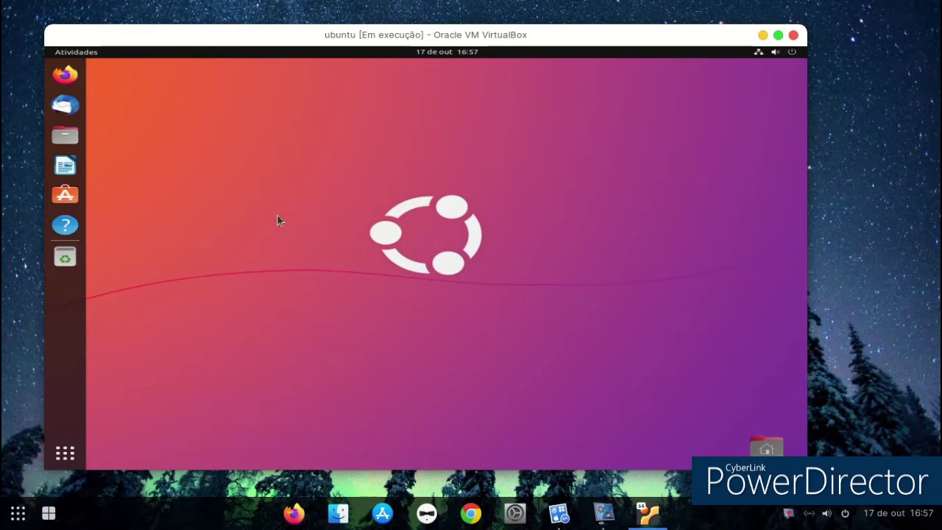
Calculate 25+25 in the Calculadora app with its window moved to the middle of the desktop, and close the app.
click(61, 458)
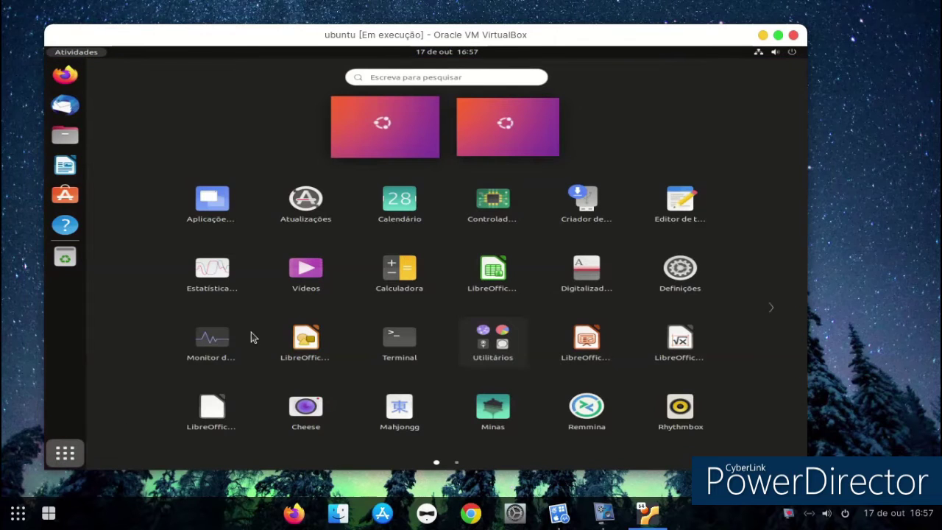
click(404, 285)
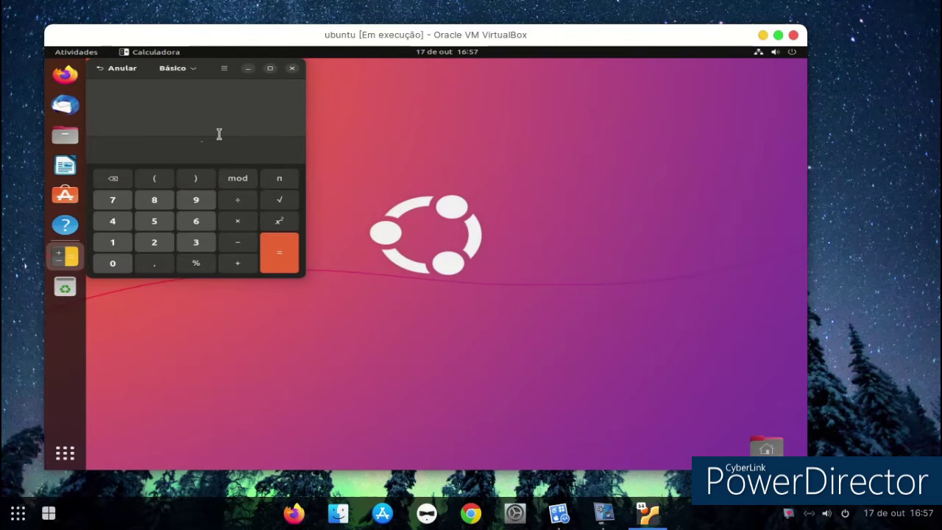
drag(219, 68, 510, 148)
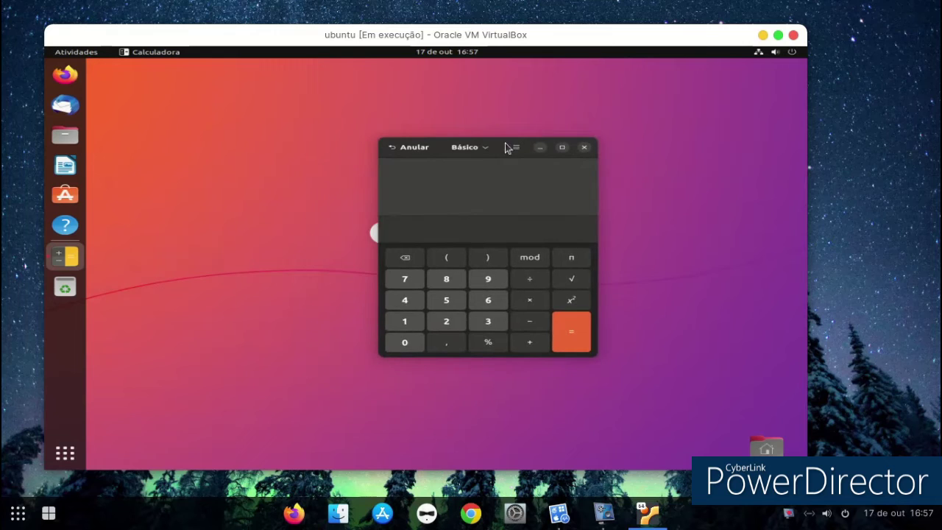
click(446, 300)
click(529, 343)
click(451, 301)
click(571, 331)
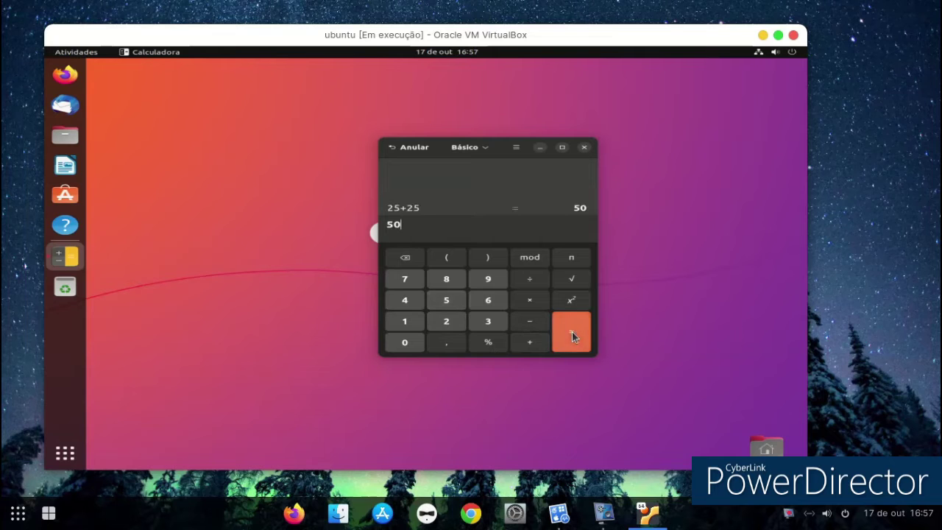
click(583, 147)
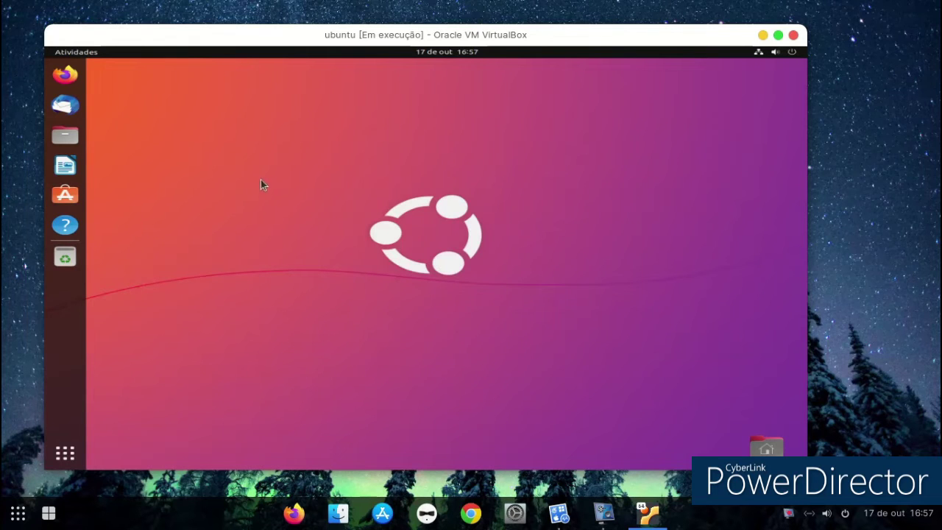
Open LibreOffice Draw with a blank drawing and dismiss the first-run release notes notice.
click(64, 452)
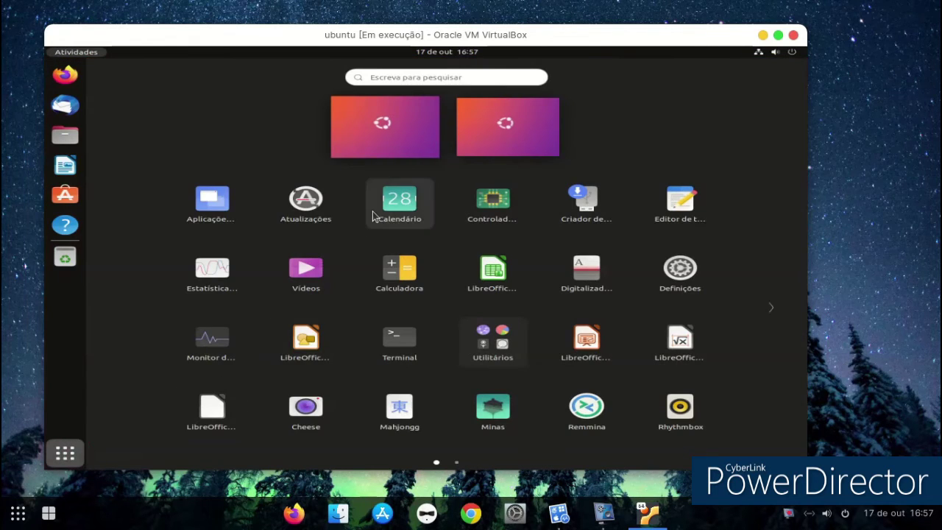
scroll(353, 228, down, 1)
scroll(390, 246, up, 1)
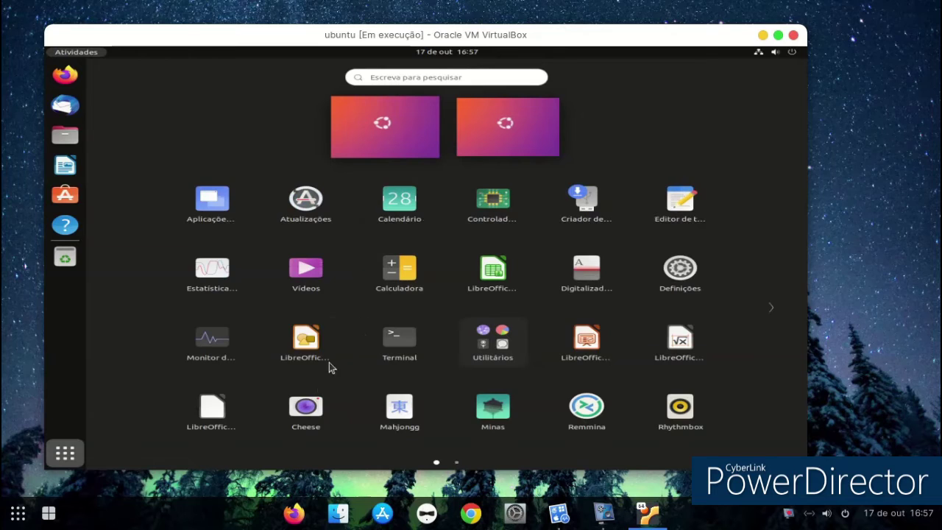
click(303, 346)
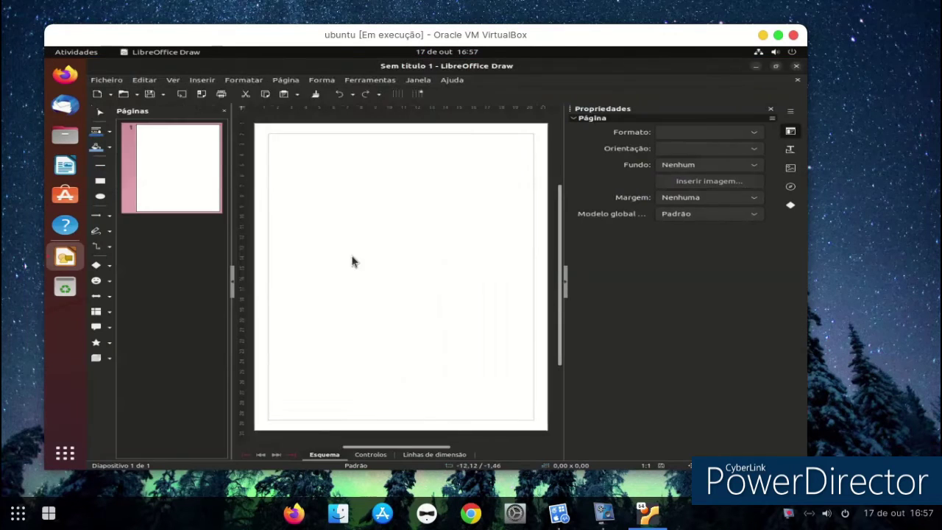
click(390, 179)
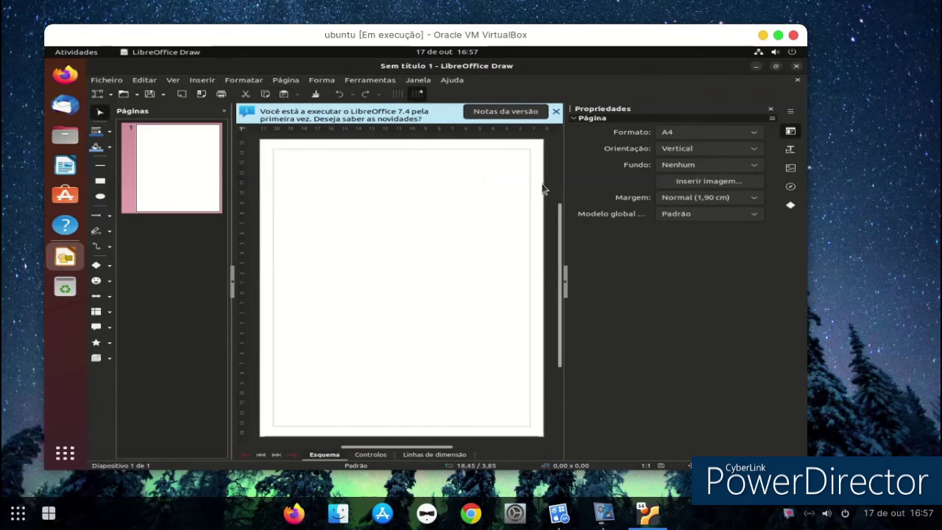
click(556, 112)
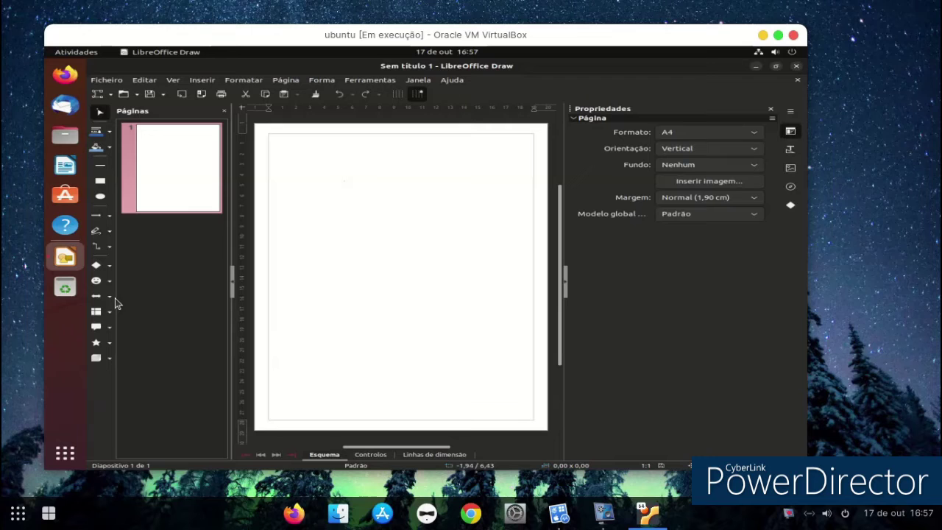
Draw a small speech-bubble callout on the page and a large 3D cube to the right of it.
click(96, 326)
drag(365, 214, 299, 283)
click(309, 302)
drag(364, 355, 548, 214)
click(314, 364)
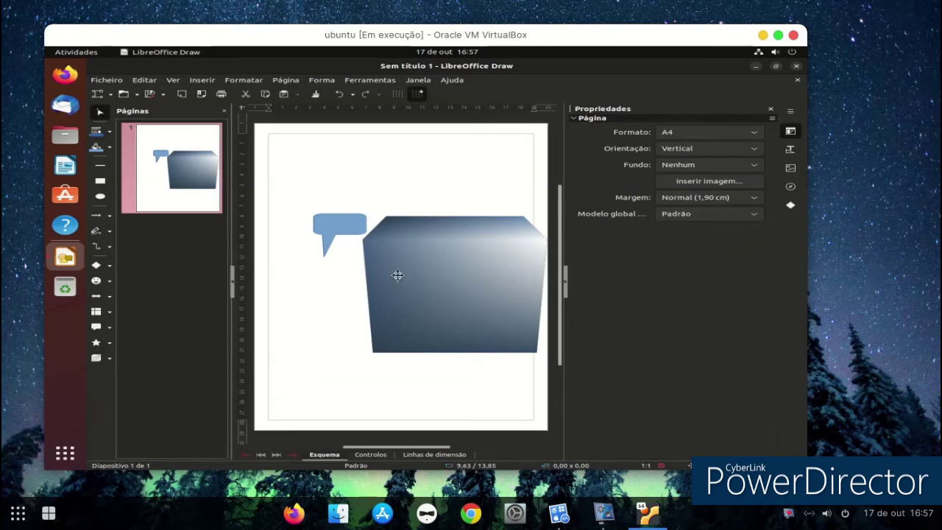
click(108, 359)
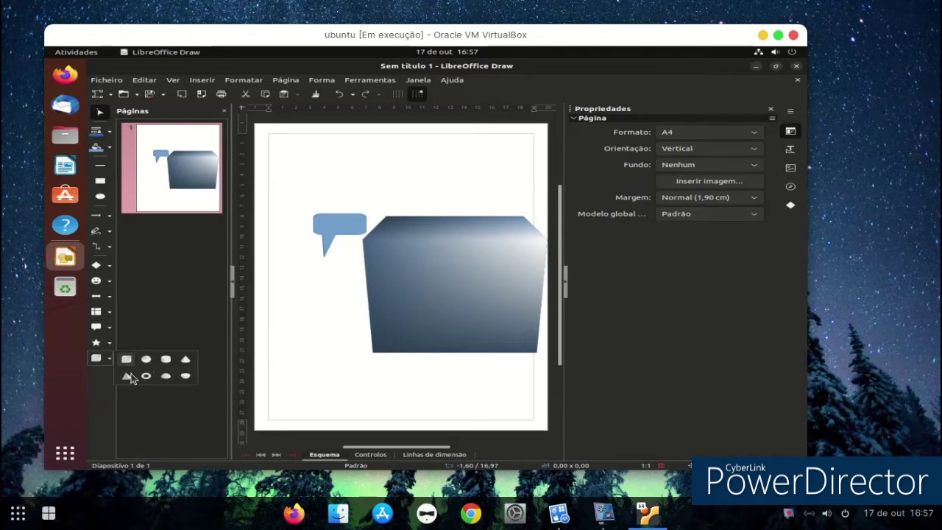
click(340, 321)
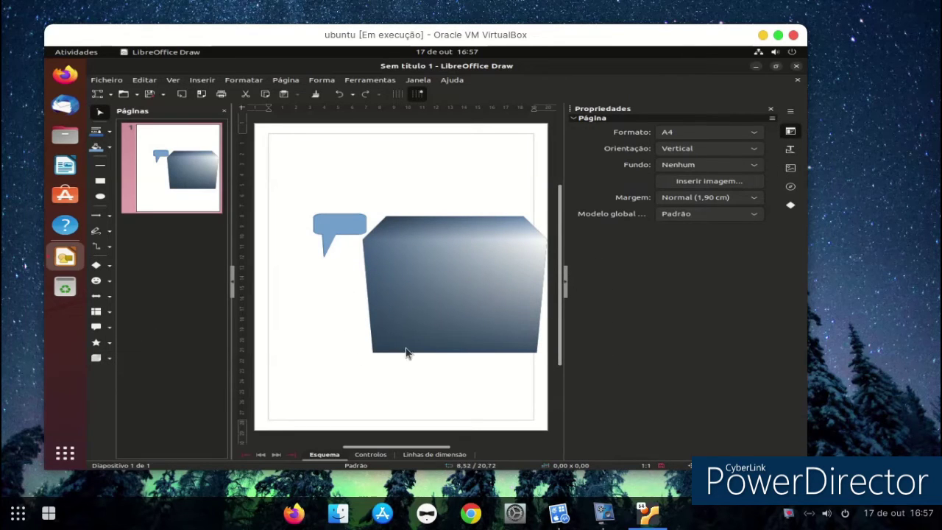
Close LibreOffice Draw without saving the drawing, leaving the virtual machine running.
click(793, 35)
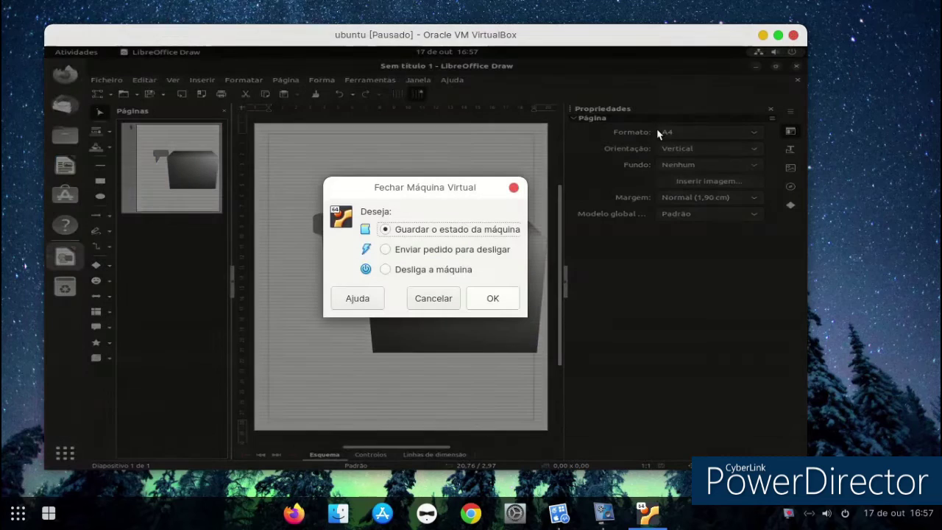
click(440, 308)
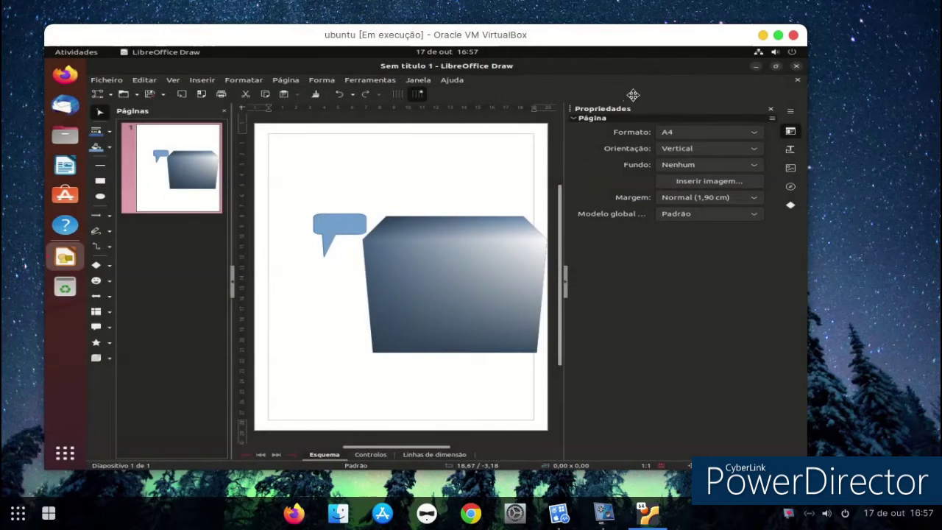
drag(633, 95, 677, 84)
drag(626, 121, 247, 105)
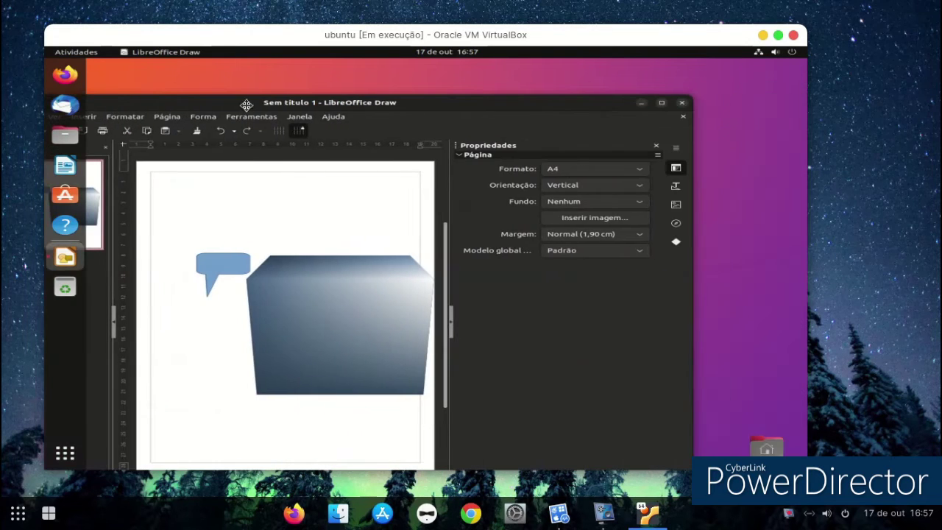
click(680, 104)
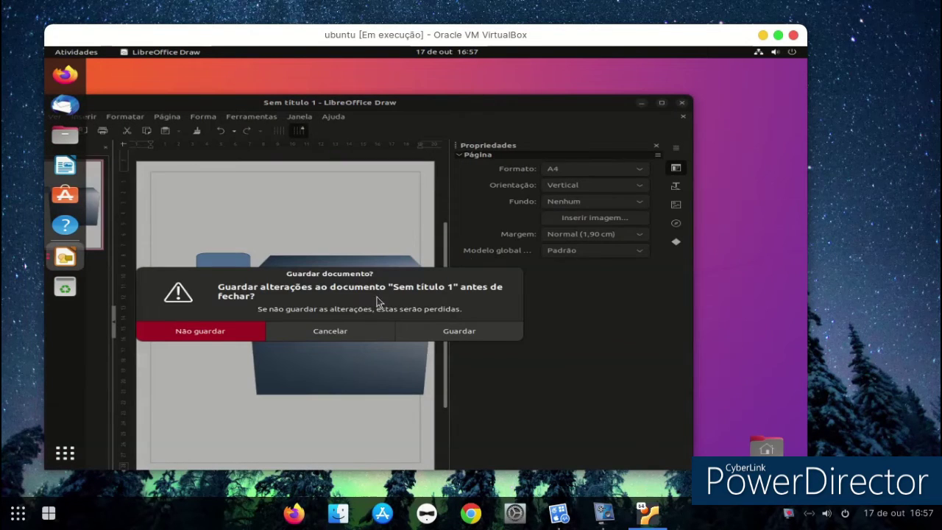
click(247, 335)
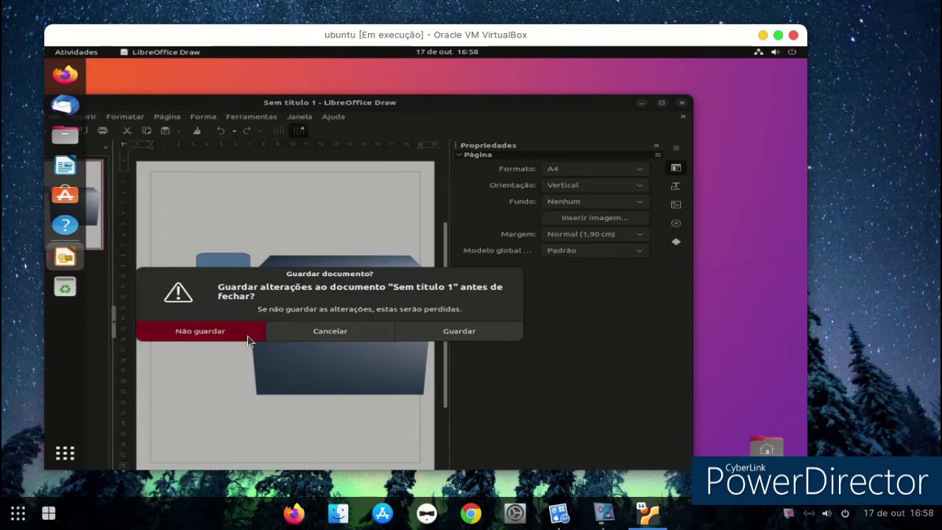
Open the Solitário Aisleriot game from the installed apps and move its window towards the middle of the desktop.
click(73, 449)
scroll(456, 271, down, 1)
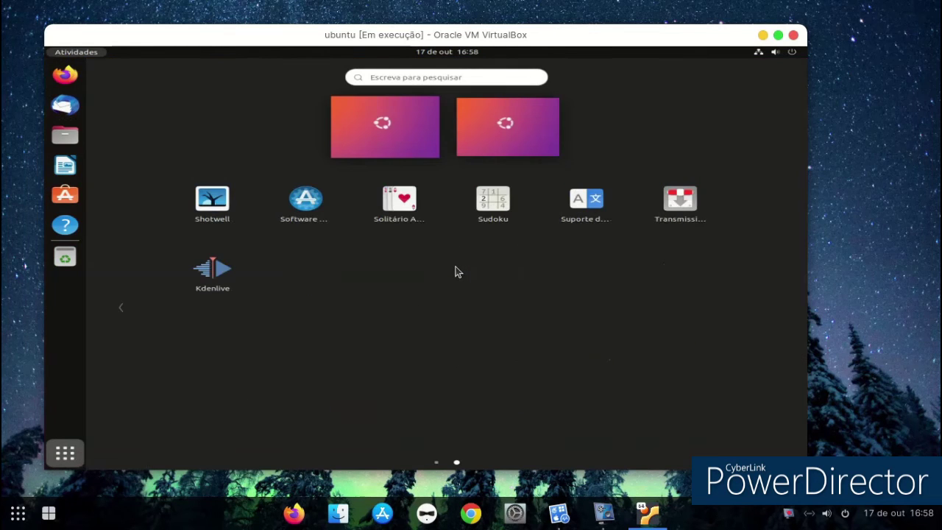
click(404, 222)
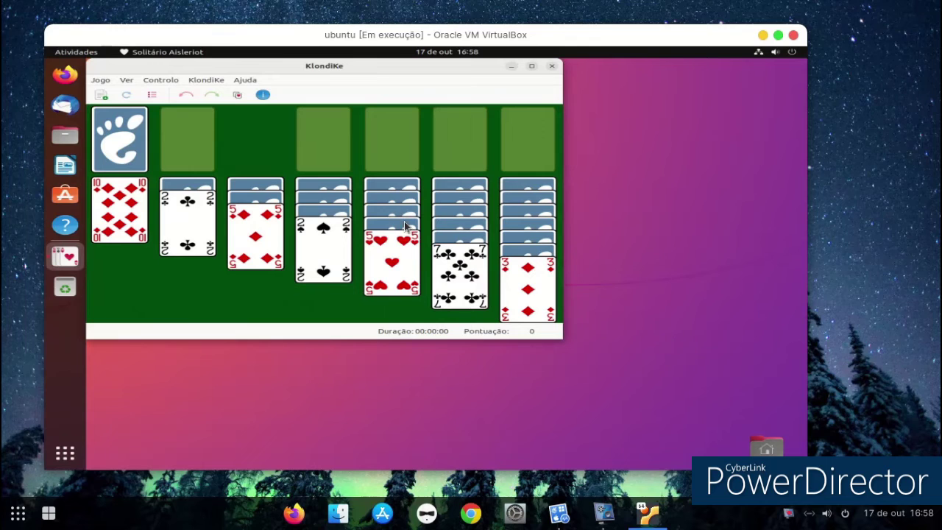
drag(396, 77, 577, 106)
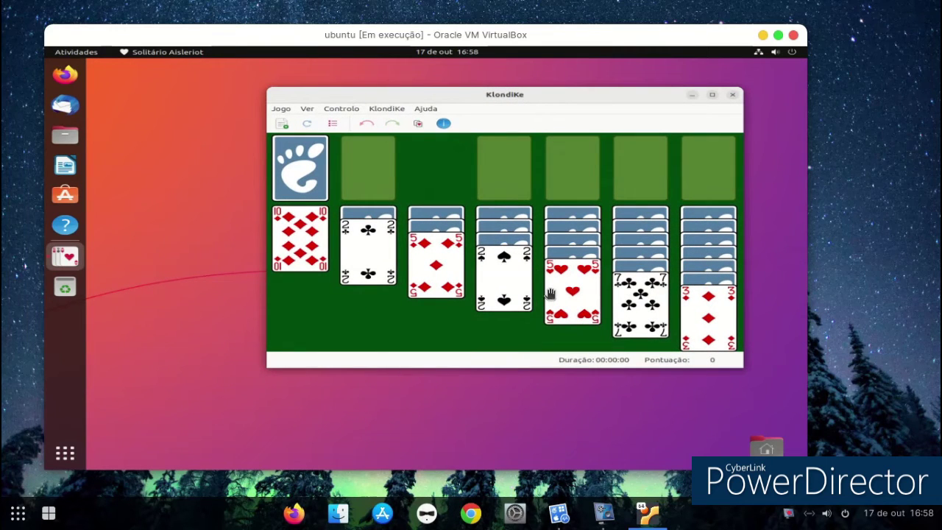
Deal the four of spades from the stock and place it on the five of diamonds in the third column.
click(295, 183)
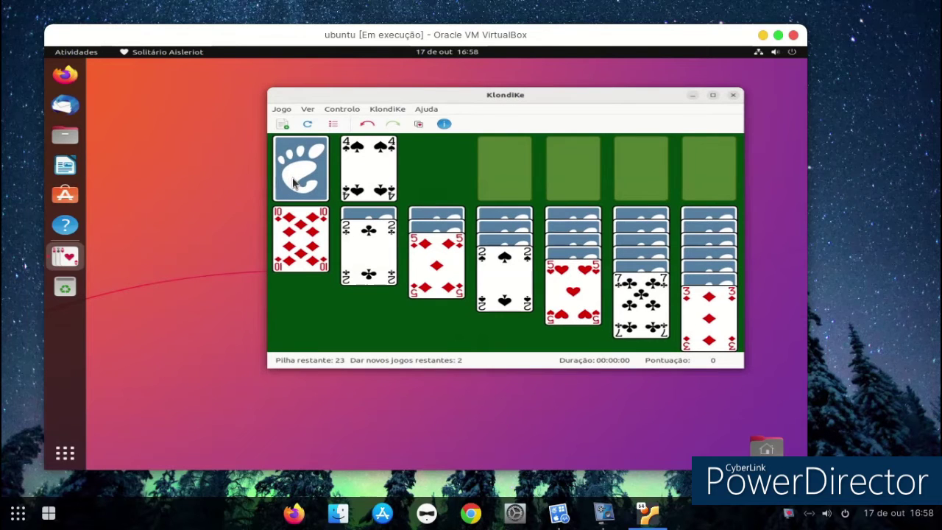
drag(351, 163, 437, 264)
drag(414, 293, 421, 279)
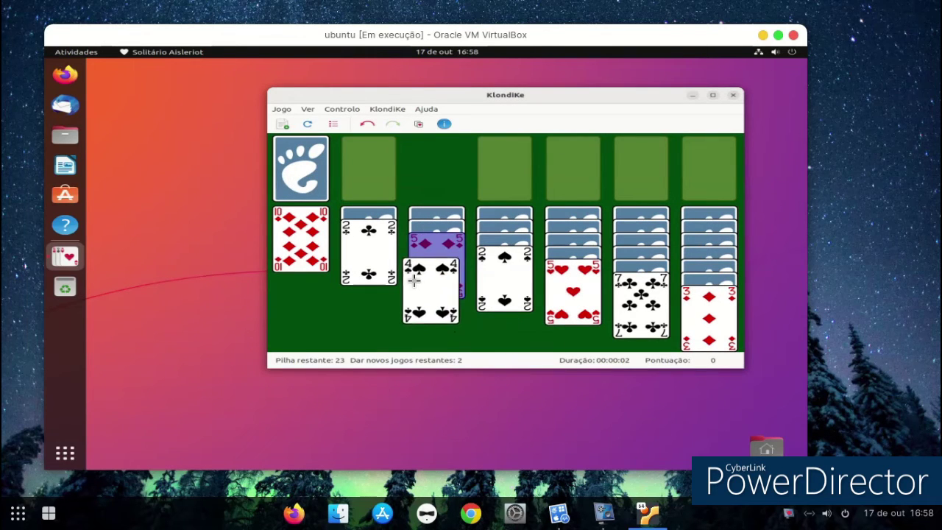
Keep dealing from the stock, trying dealt cards on the columns, and place the six of diamonds on the seven of clubs.
click(305, 179)
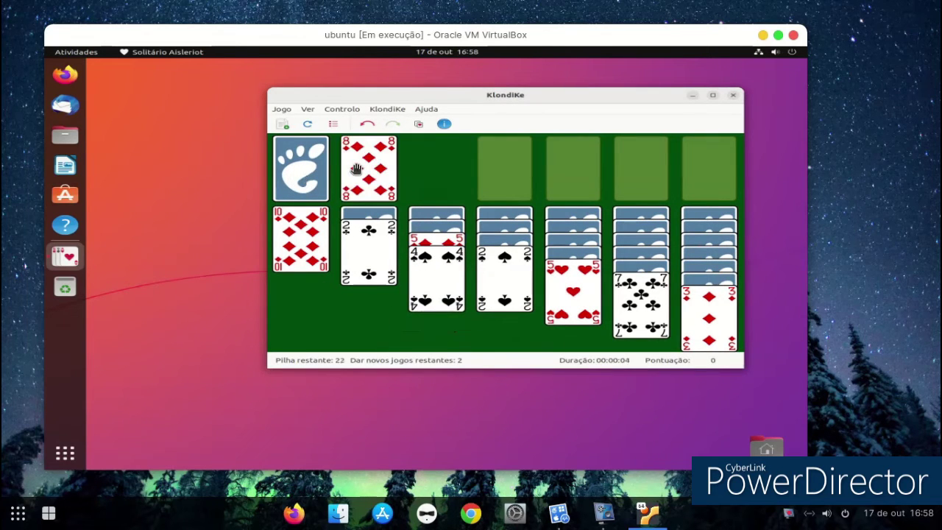
drag(358, 168, 309, 171)
click(301, 170)
drag(372, 153, 305, 230)
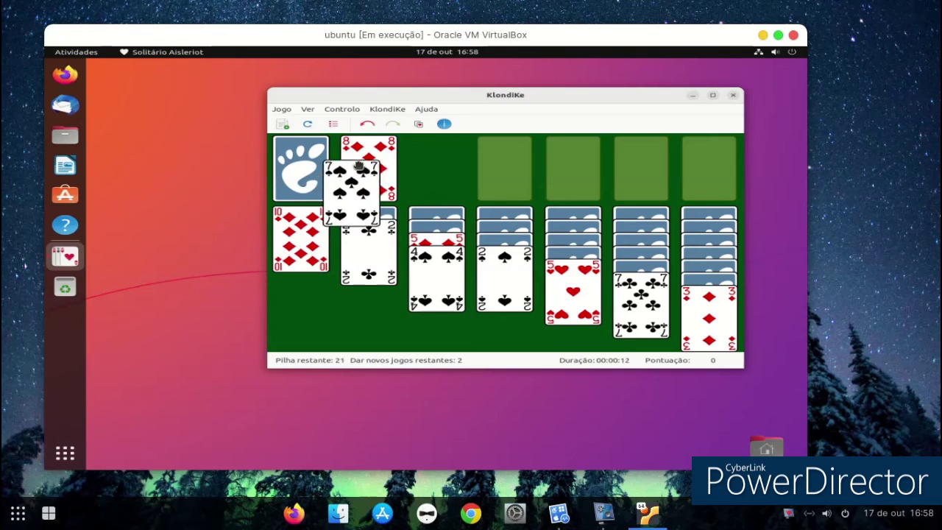
click(311, 169)
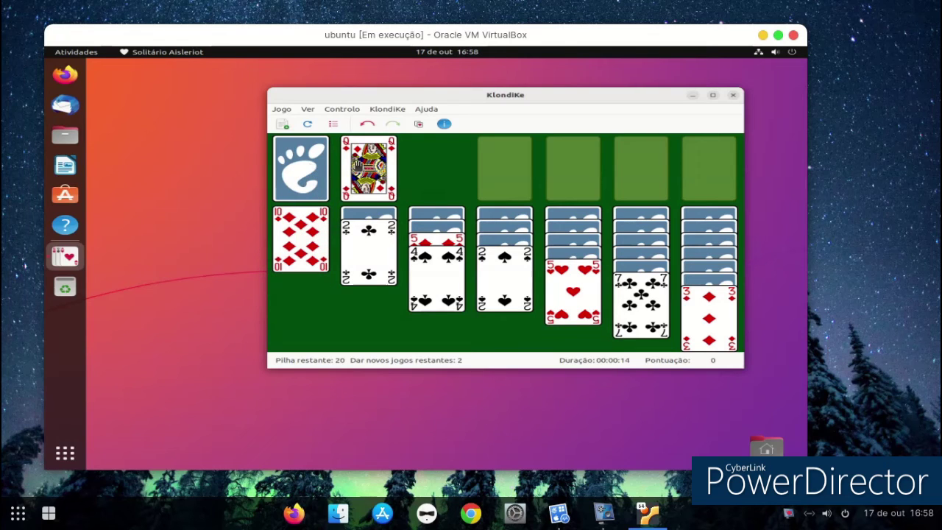
click(305, 169)
click(314, 162)
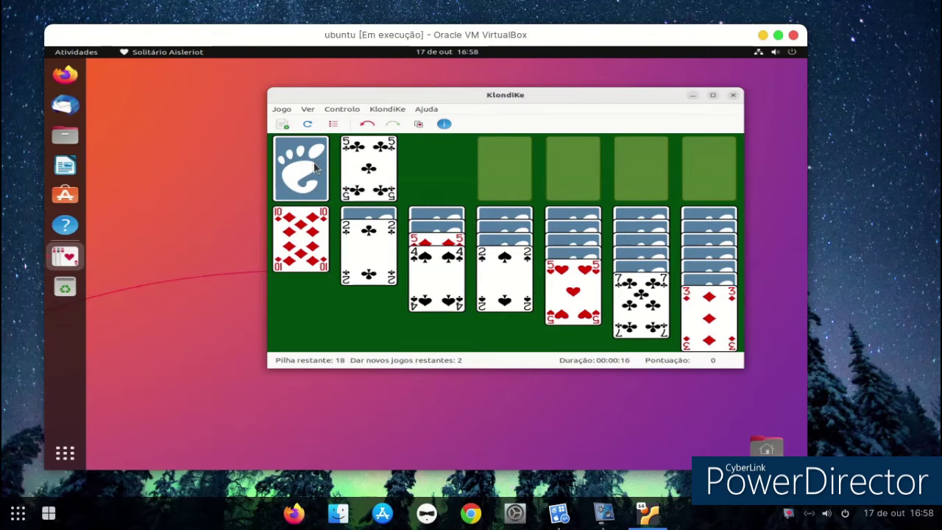
mouse_move(362, 158)
mouse_down()
mouse_move(499, 268)
mouse_move(639, 304)
mouse_move(305, 182)
mouse_move(346, 164)
mouse_up()
click(312, 159)
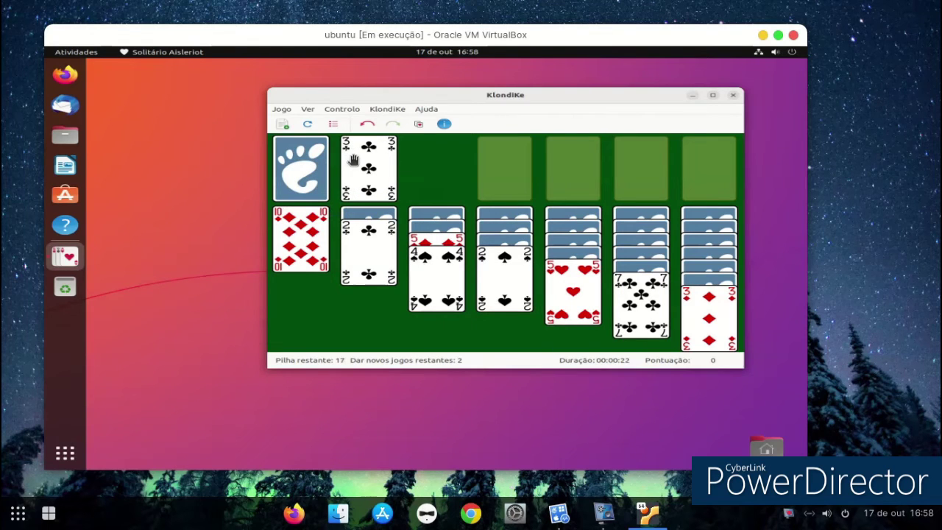
click(309, 169)
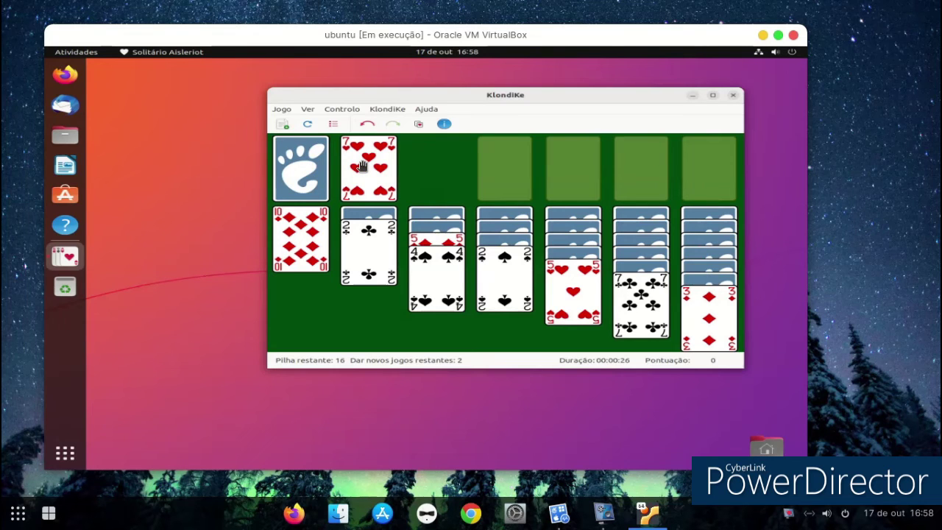
click(315, 163)
drag(368, 163, 694, 320)
click(311, 158)
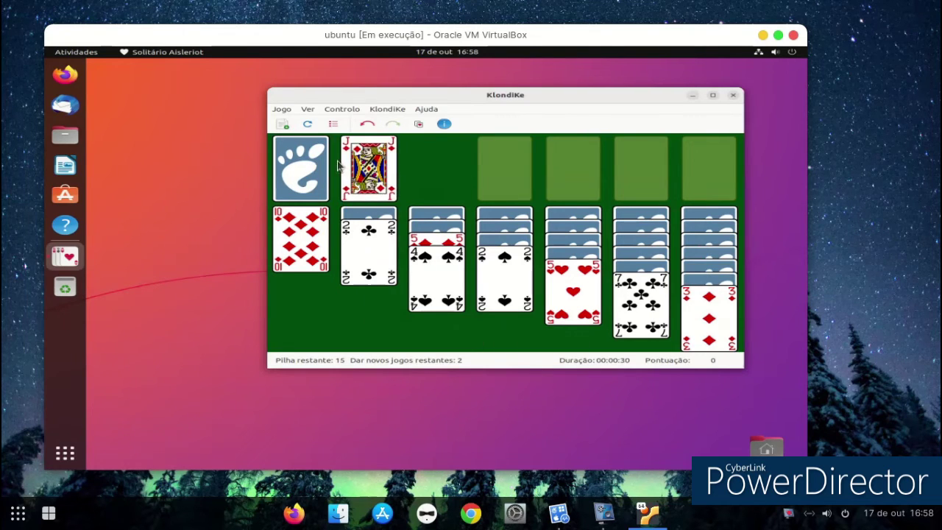
drag(352, 154, 322, 239)
click(301, 168)
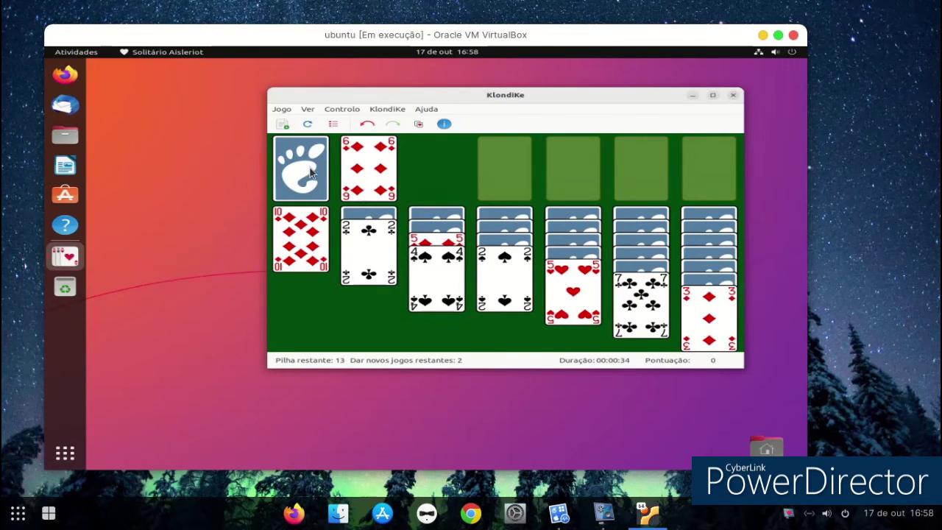
drag(353, 150, 637, 290)
Deal more cards from the stock, try to place the eight of spades and other dealt cards, and close the game.
click(293, 172)
click(295, 171)
drag(367, 164, 681, 292)
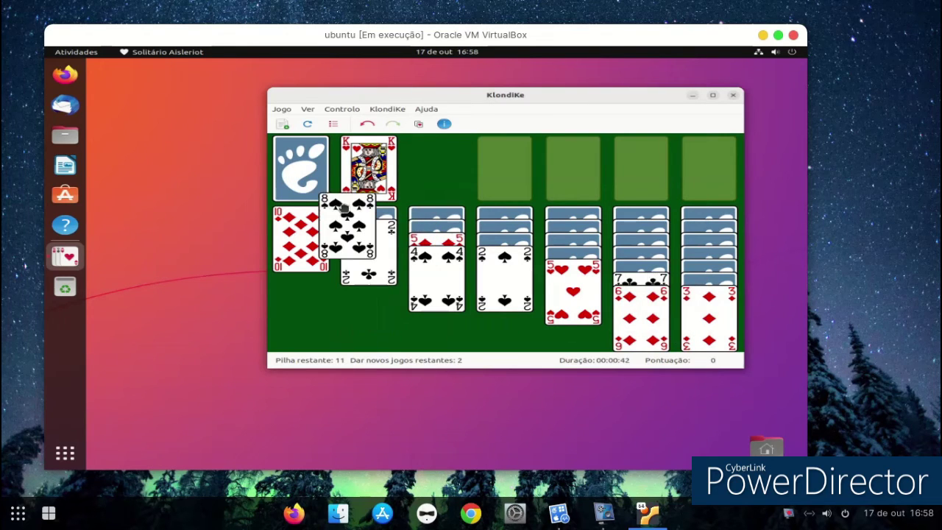
click(317, 152)
mouse_move(353, 156)
mouse_down()
mouse_move(540, 309)
mouse_move(633, 310)
mouse_move(359, 161)
mouse_up()
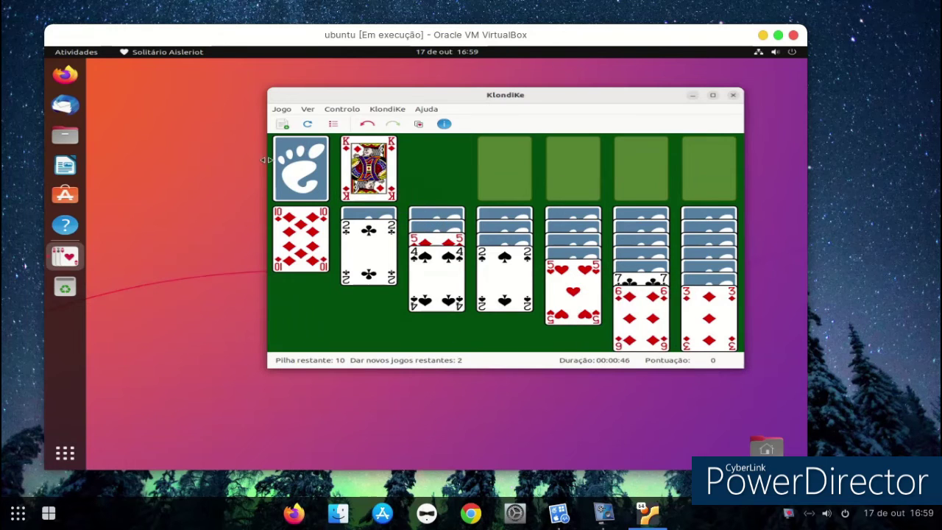
click(298, 166)
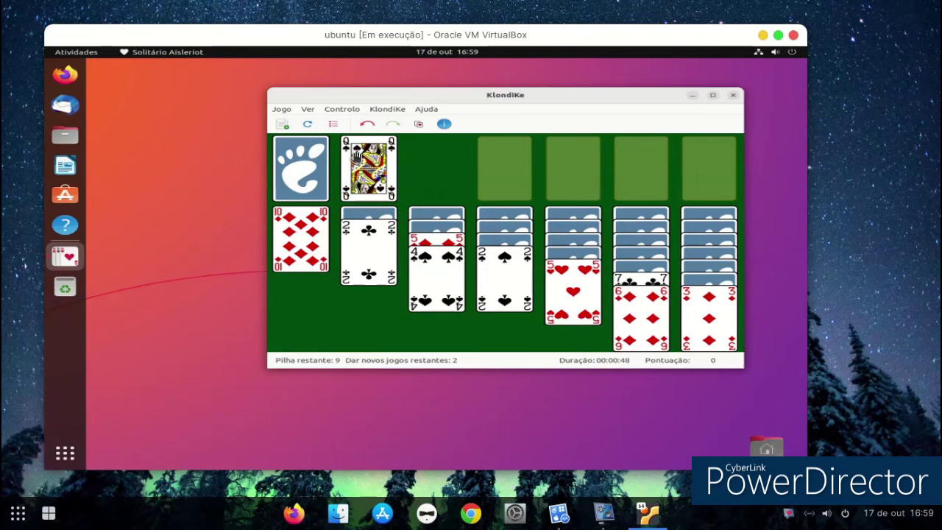
click(316, 156)
drag(359, 156, 442, 213)
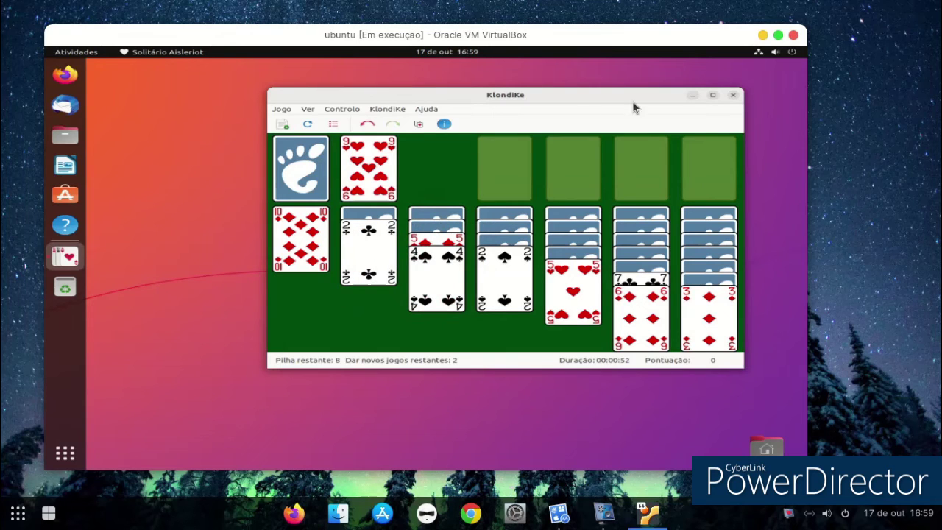
click(733, 95)
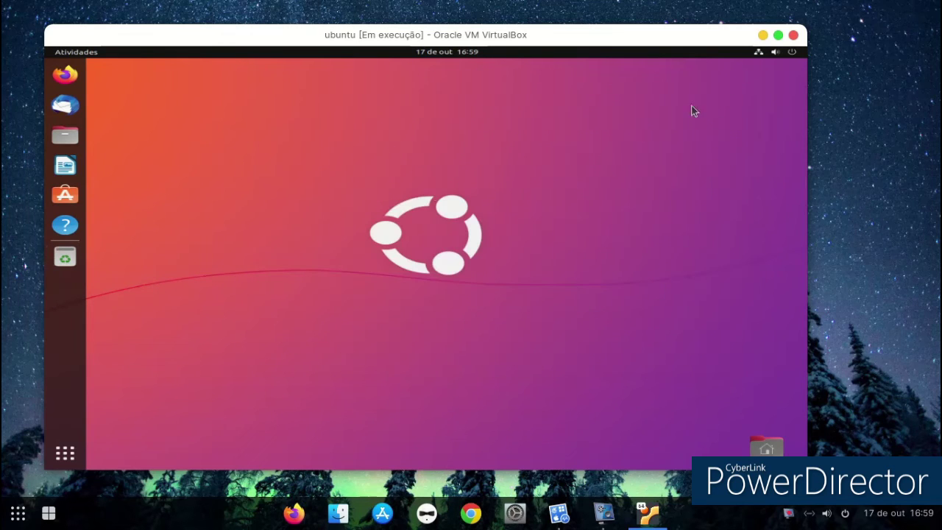
Browse both pages of the Utilitários app folder and rename the folder to a person's first name.
click(70, 451)
scroll(486, 209, down, 1)
scroll(478, 243, up, 1)
click(484, 361)
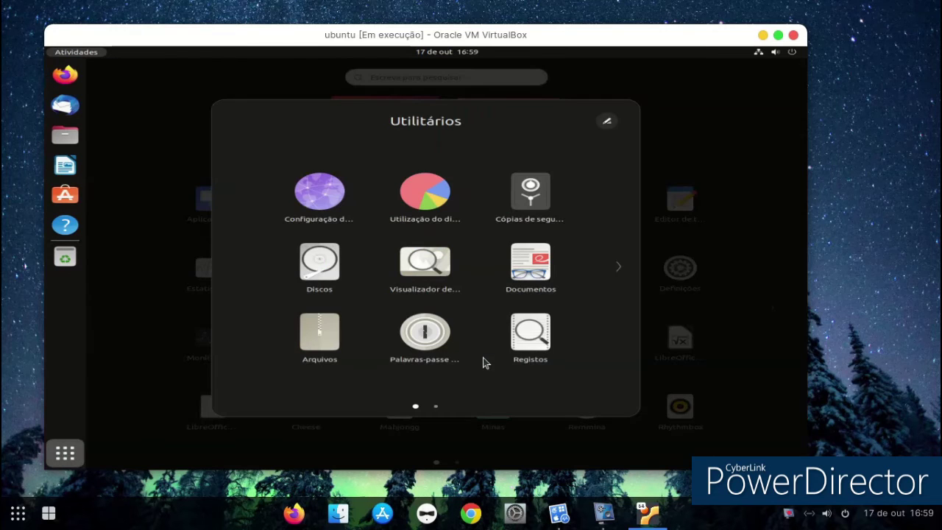
scroll(524, 253, down, 1)
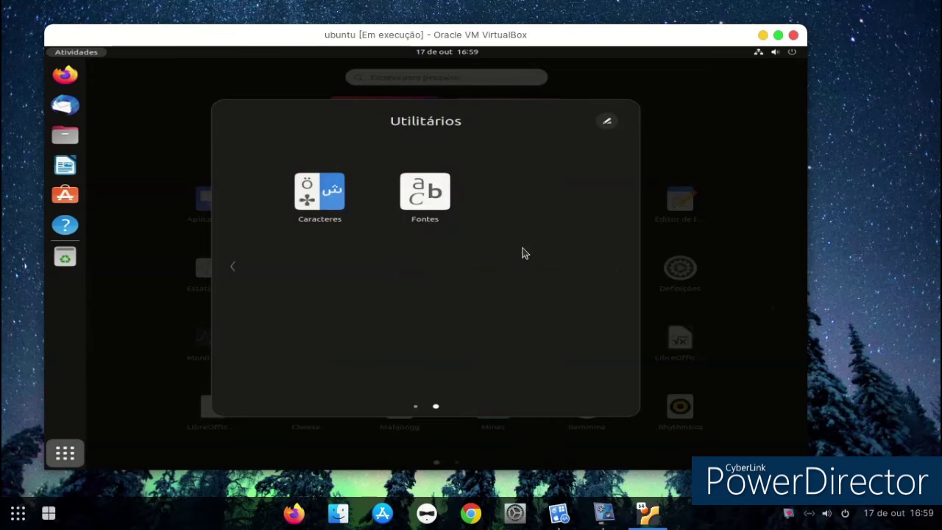
scroll(524, 253, up, 1)
scroll(330, 292, down, 1)
scroll(397, 293, up, 1)
click(621, 271)
click(609, 122)
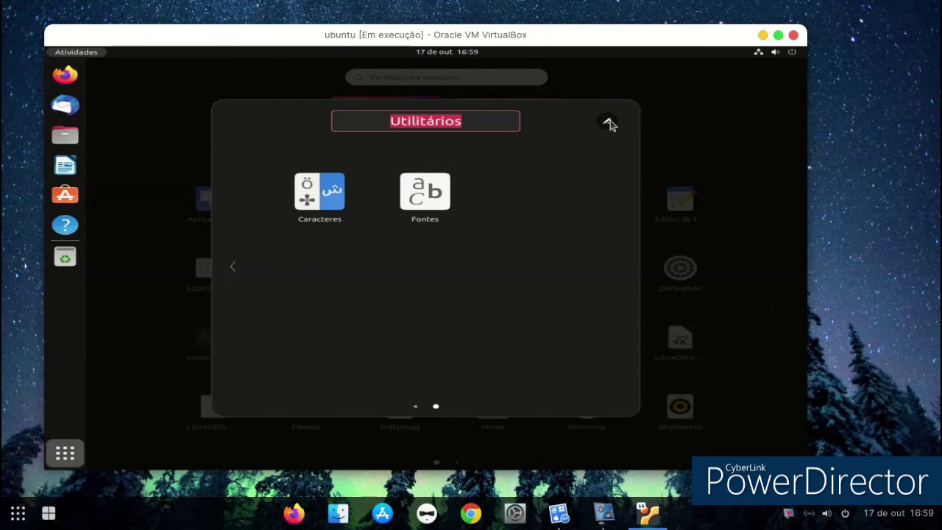
text(jose)
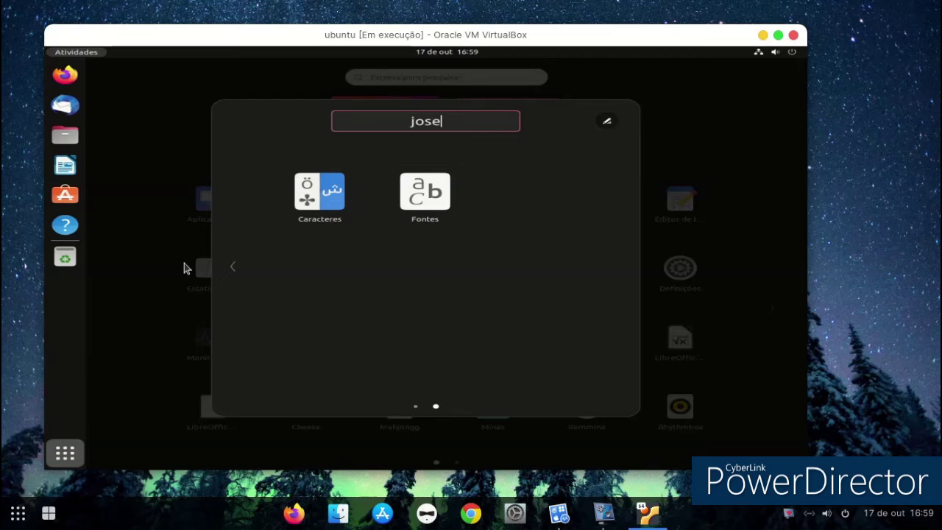
click(126, 332)
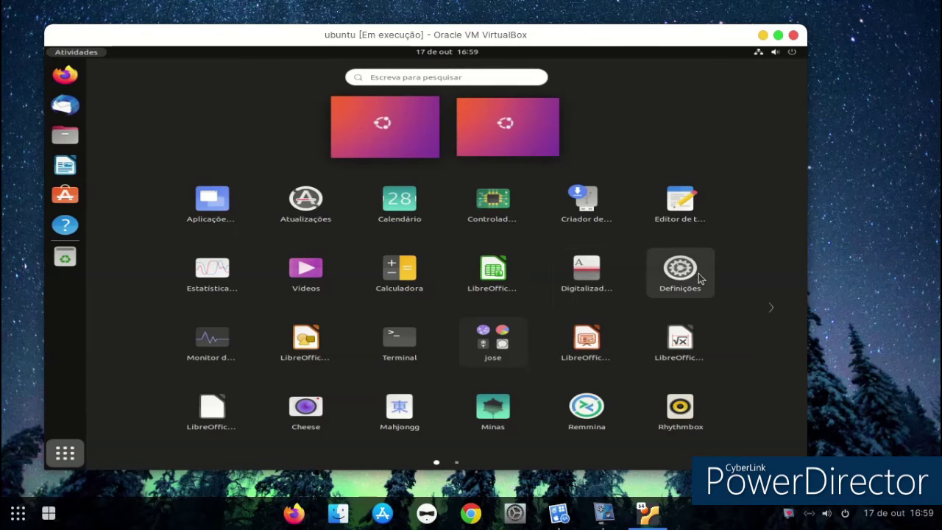
Open Definições from the installed apps, then move its window away from the dock and enlarge it to fill most of the desktop.
scroll(435, 358, down, 1)
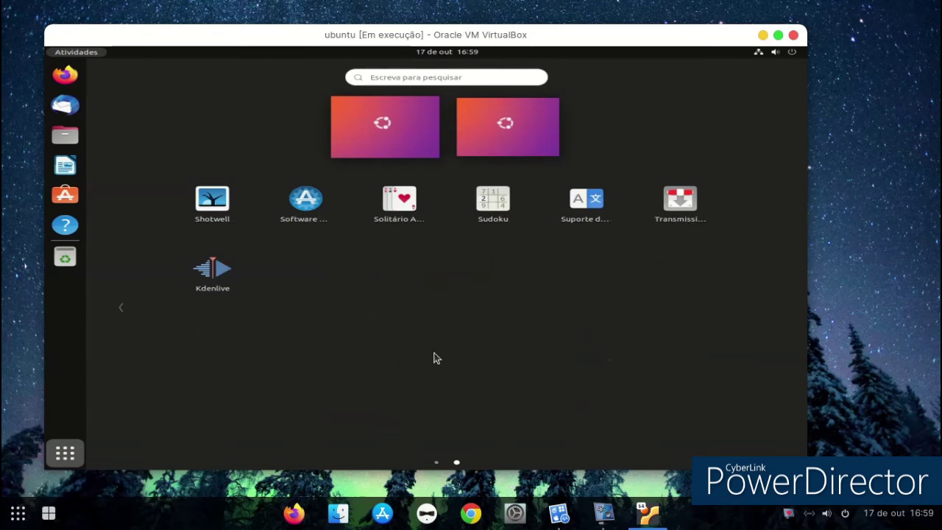
scroll(434, 358, up, 1)
click(682, 274)
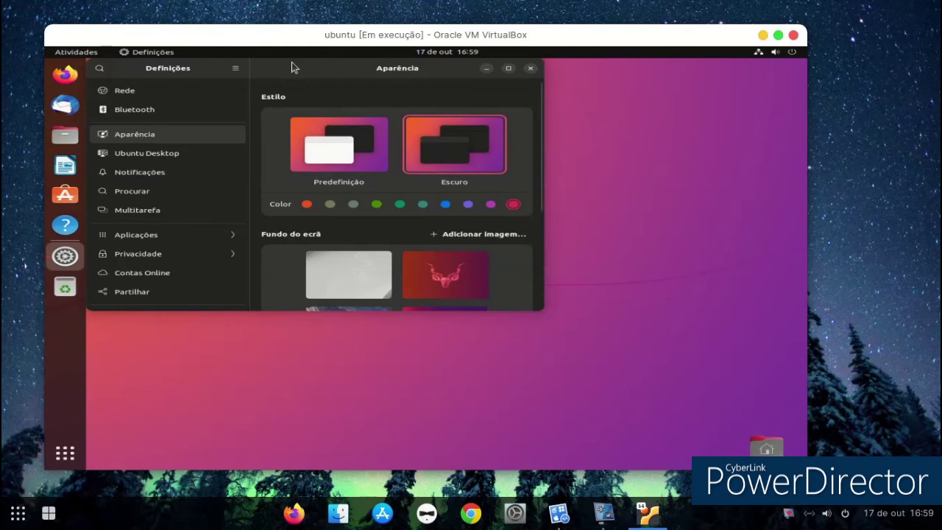
drag(309, 65, 418, 92)
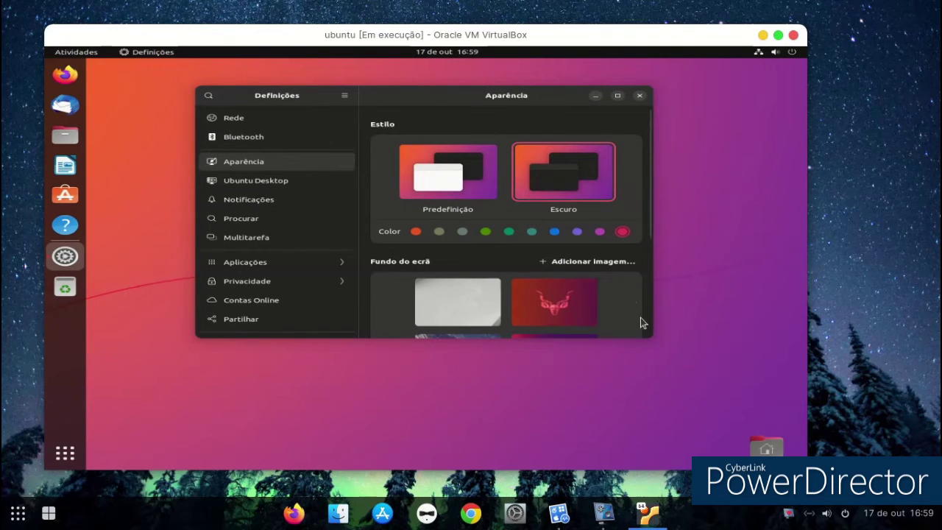
drag(653, 339, 781, 446)
Look through the Aparência, Ubuntu Desktop and Notificações settings, and return to the Ubuntu Desktop page.
click(246, 140)
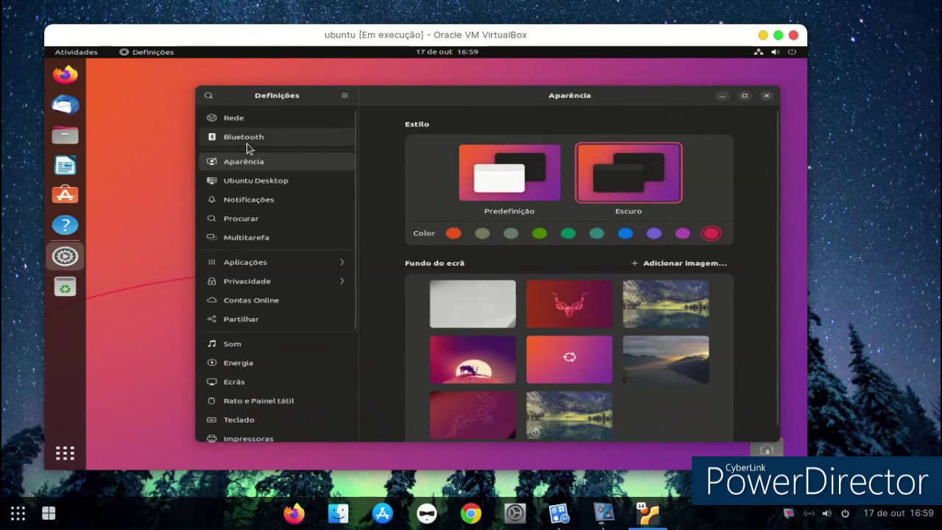
click(256, 164)
click(250, 181)
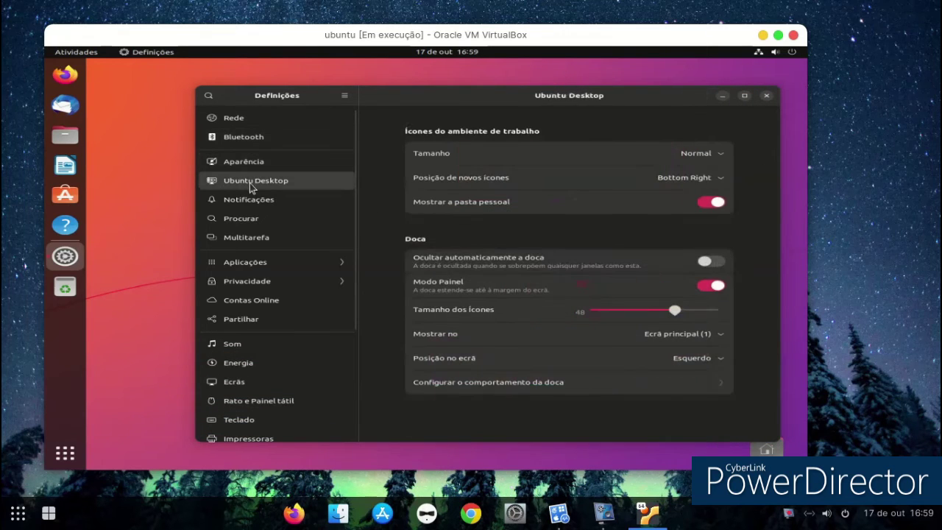
click(250, 203)
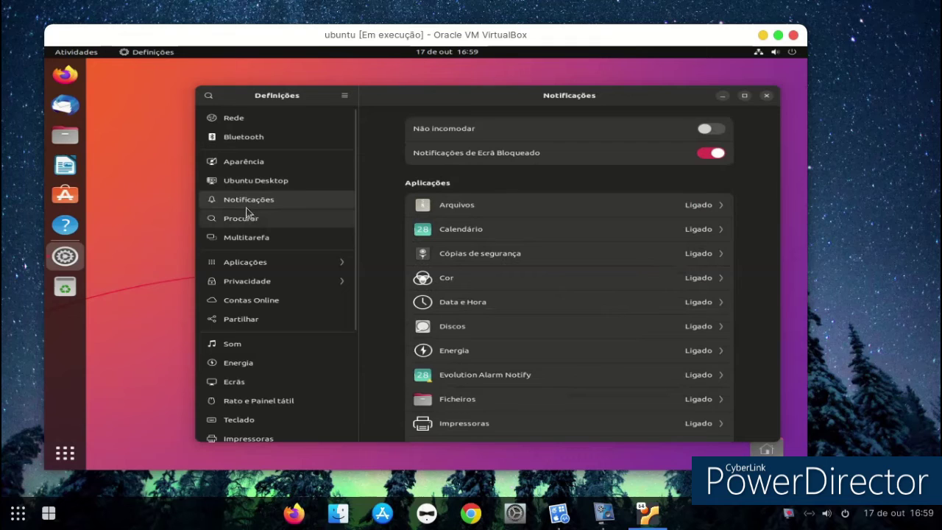
click(238, 185)
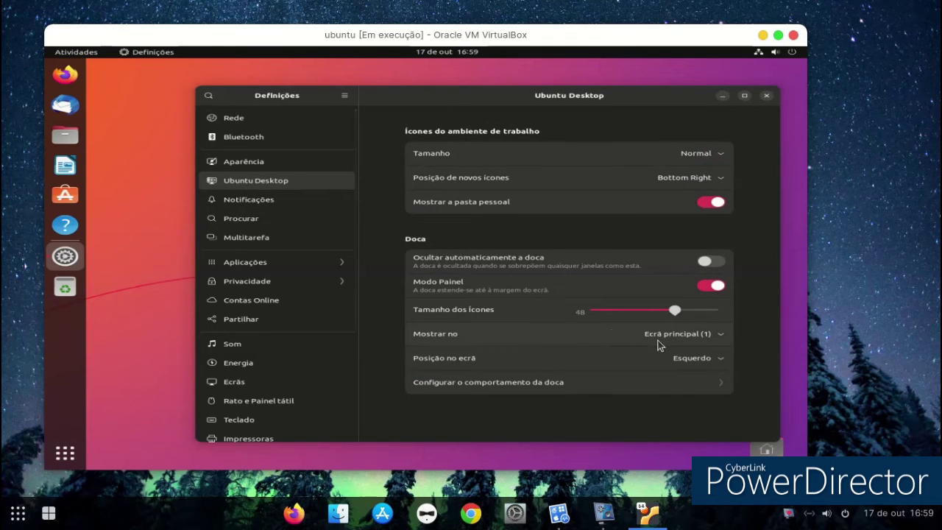
Try the dock at the Bottom and Direito screen positions, and leave its position set to Bottom.
click(670, 368)
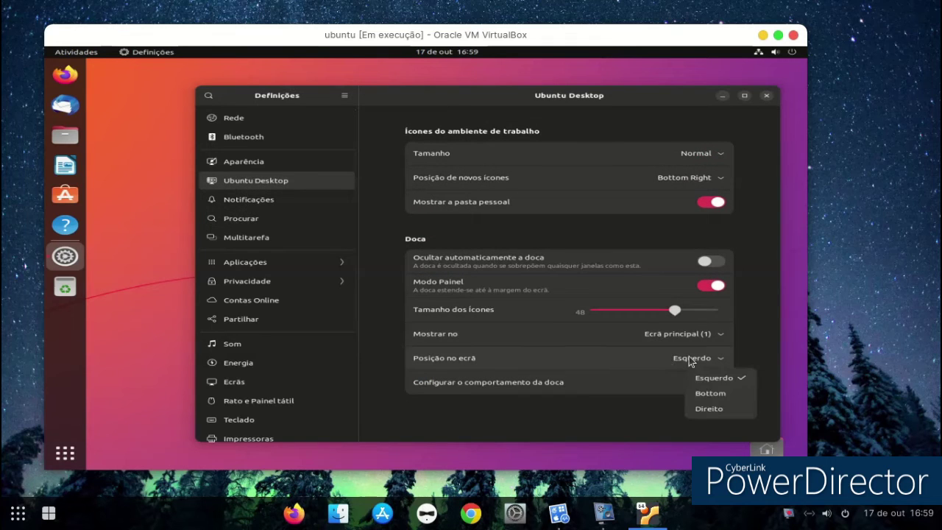
click(703, 393)
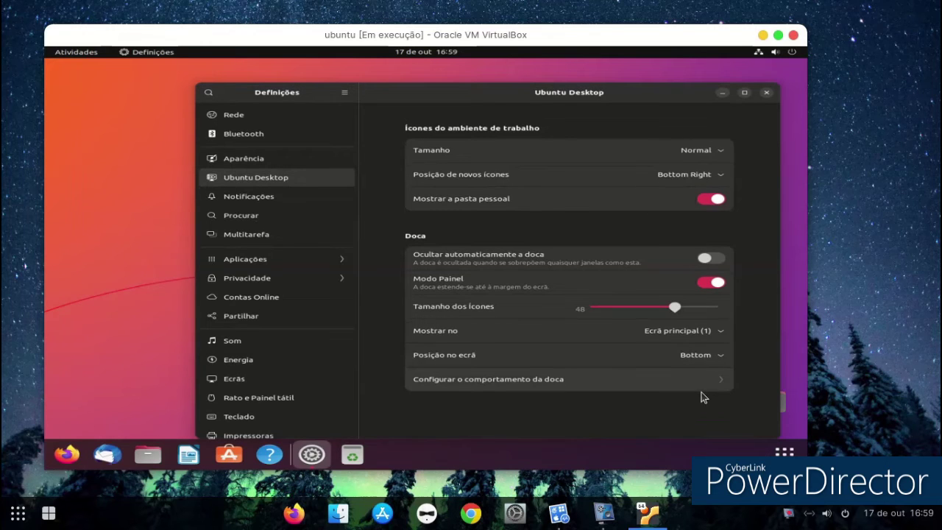
click(706, 361)
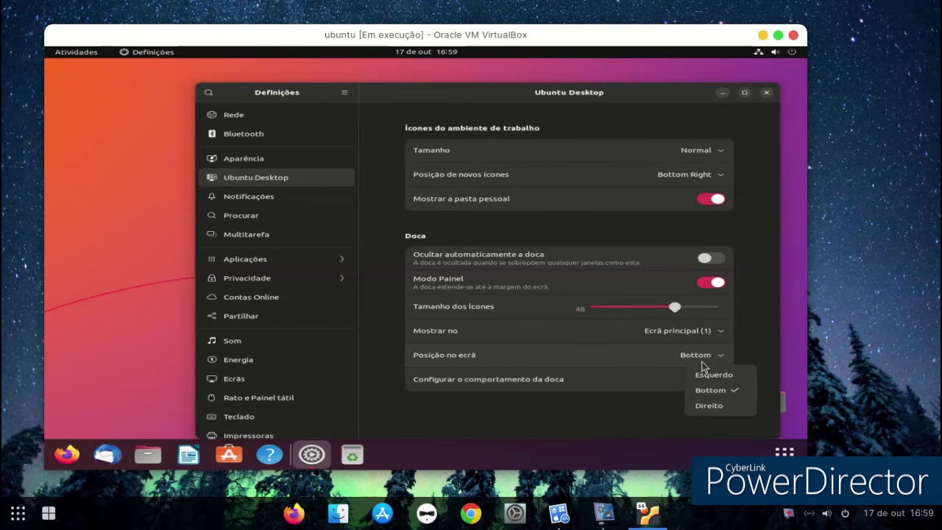
click(710, 412)
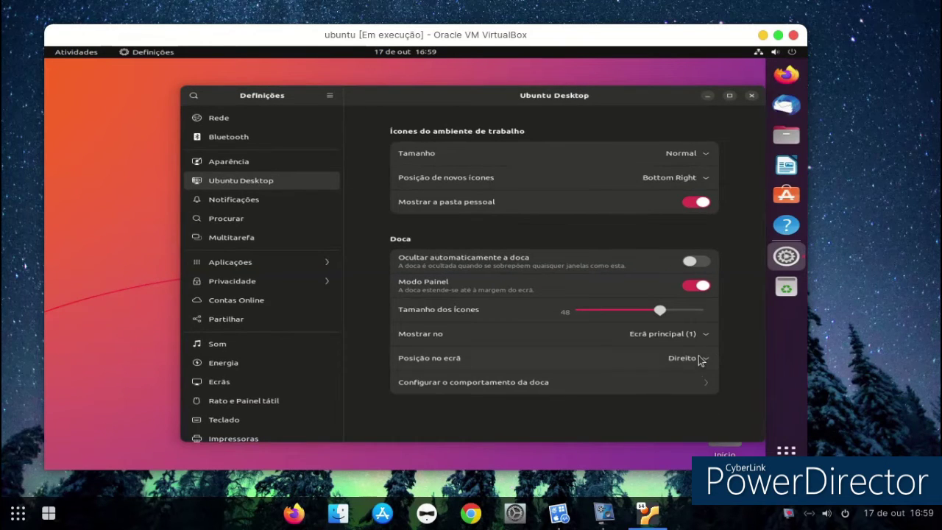
click(699, 359)
click(700, 393)
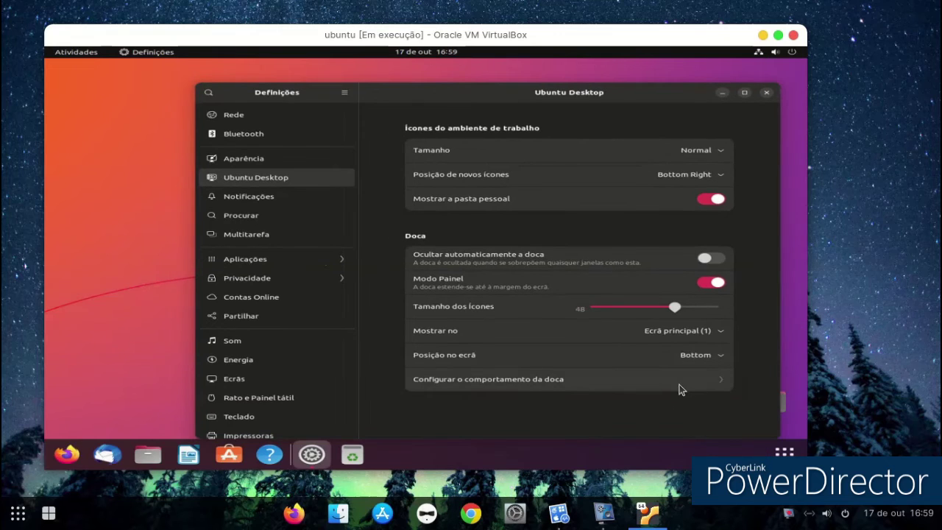
Try automatic hiding of the dock, turn it off again, and reduce the dock icon size to 44.
click(711, 259)
click(712, 262)
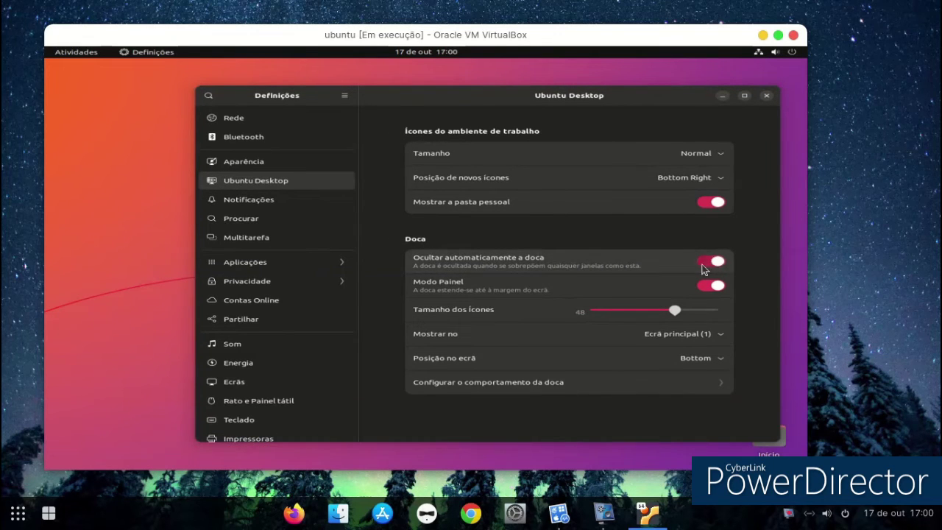
click(657, 315)
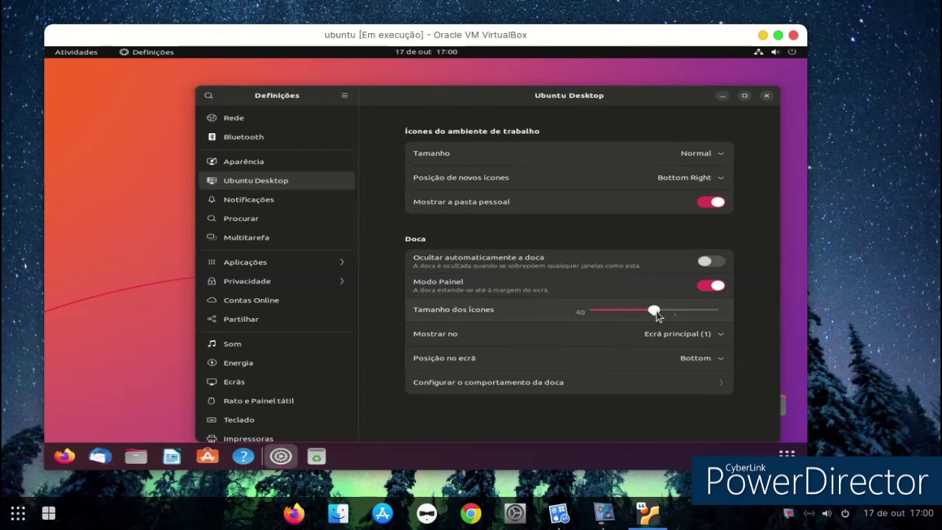
click(669, 314)
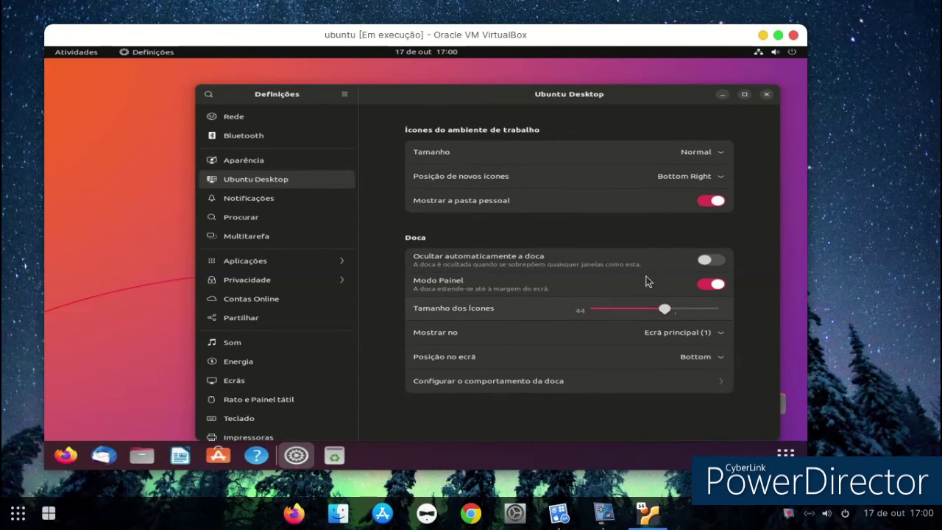
click(677, 179)
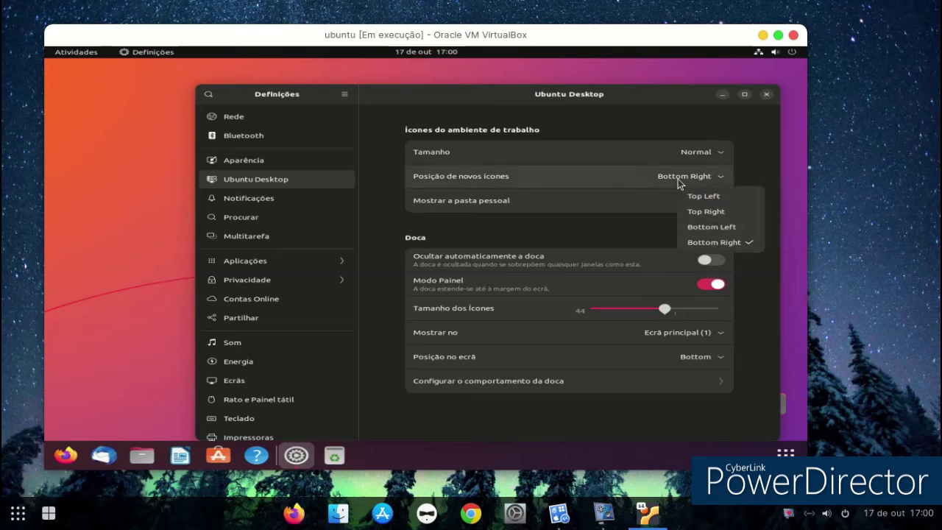
click(678, 179)
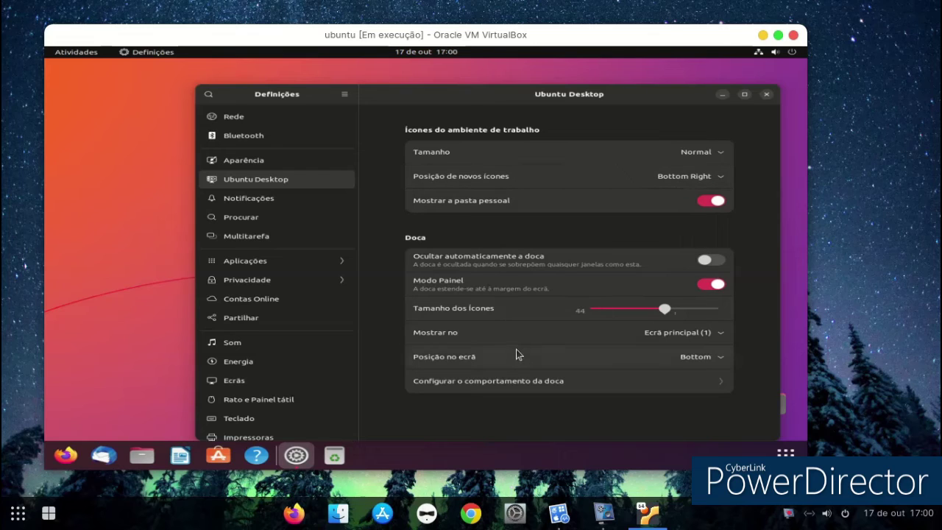
Try switching off Mostrar volumes e dispositivos and Mostrar lixo in the dock behaviour options, restore both and close the options.
click(644, 384)
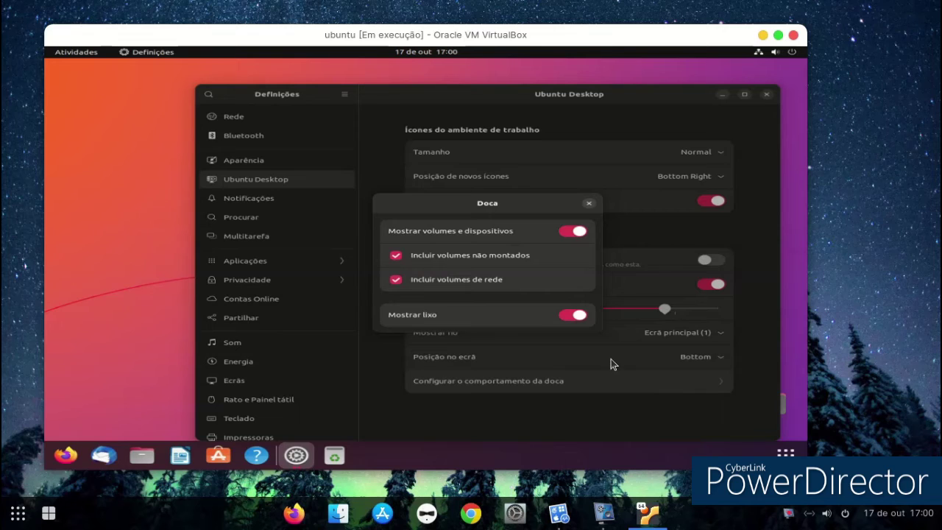
click(565, 237)
click(564, 237)
click(567, 314)
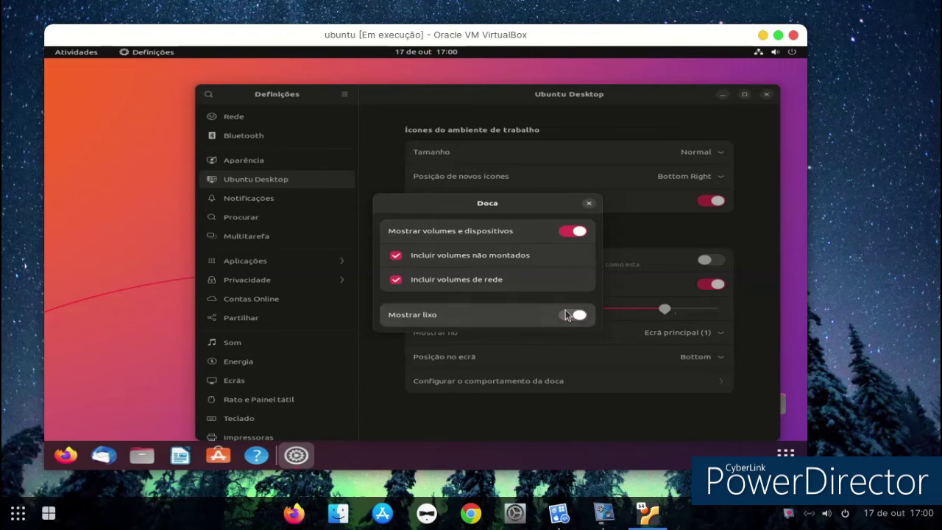
click(588, 203)
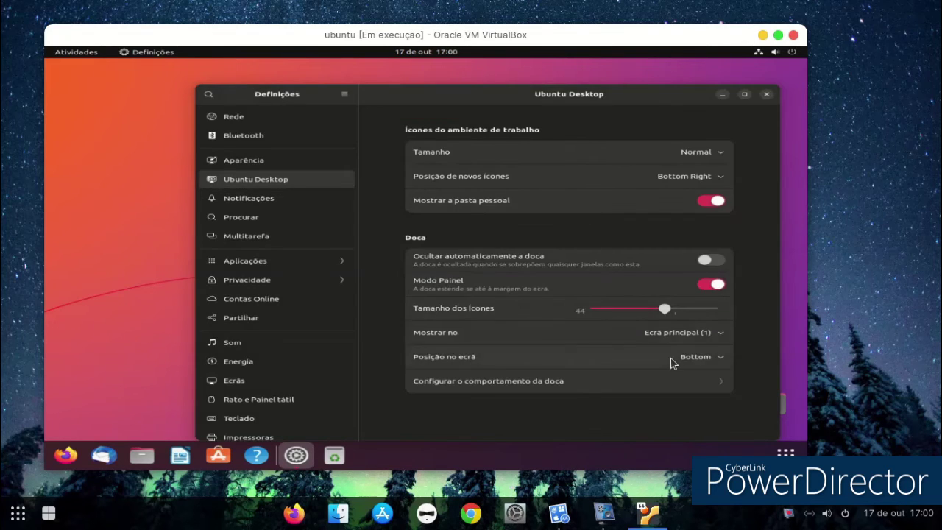
Set the dock icon size to 40 and turn off Modo Painel.
drag(632, 310, 657, 310)
click(706, 286)
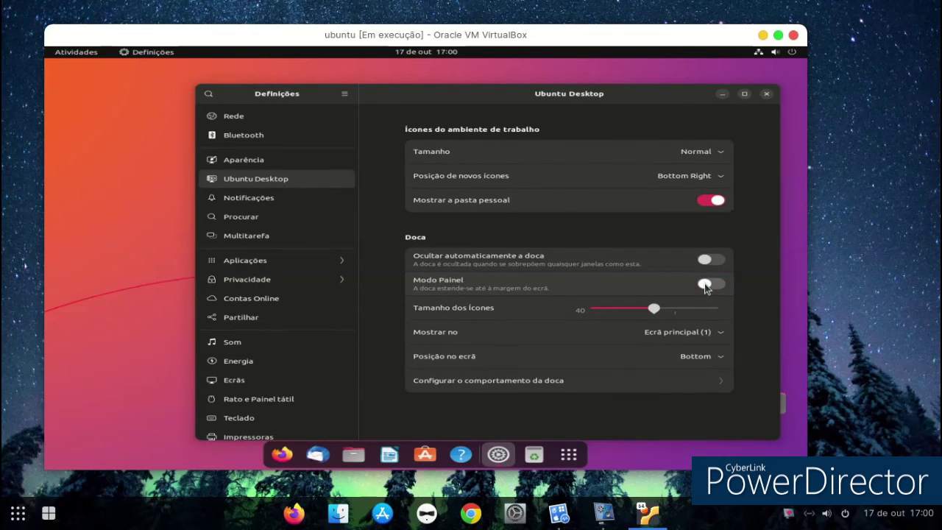
Look through the Notificações, Procurar, Aplicações and Partilhar settings, including the Thunderbird application's page.
click(295, 199)
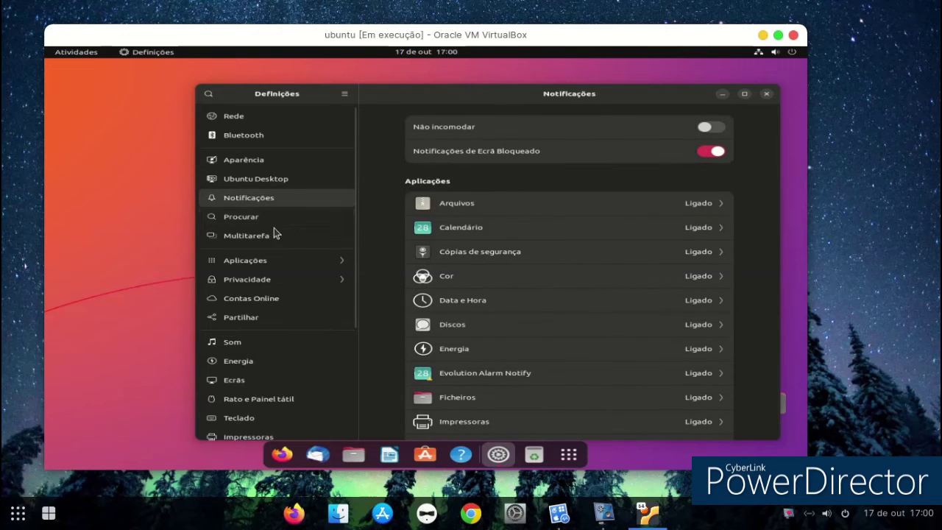
click(259, 223)
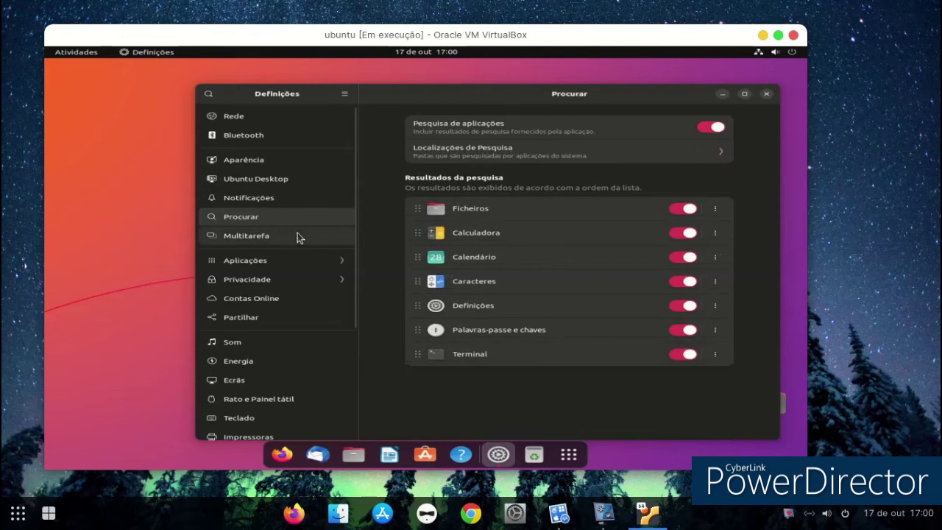
click(303, 265)
click(278, 312)
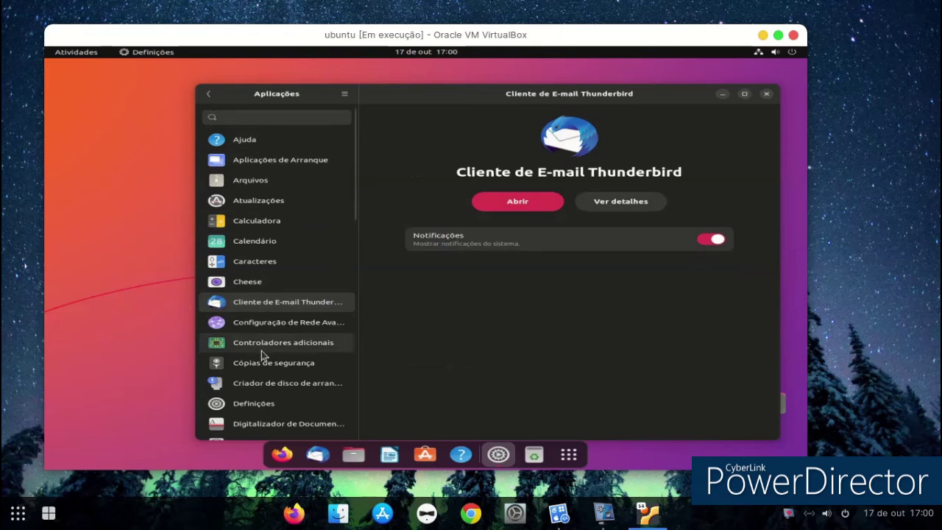
click(208, 93)
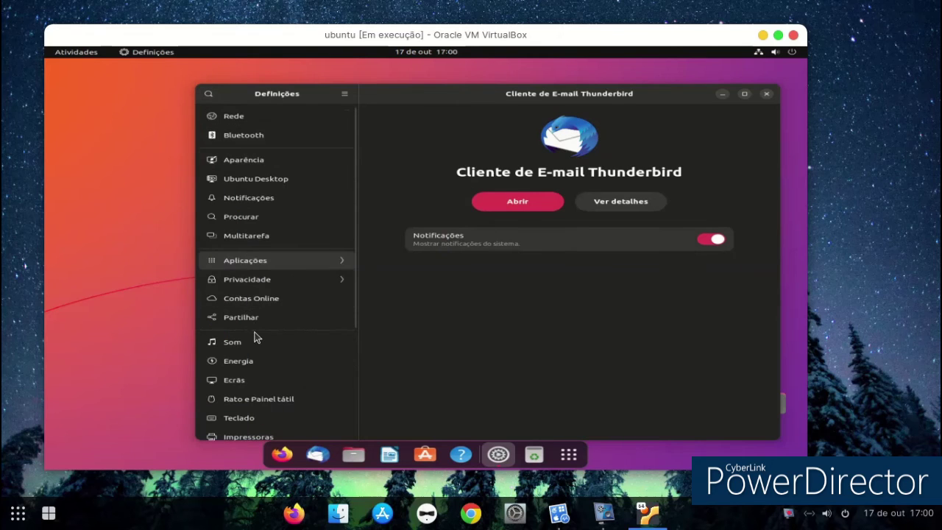
click(254, 321)
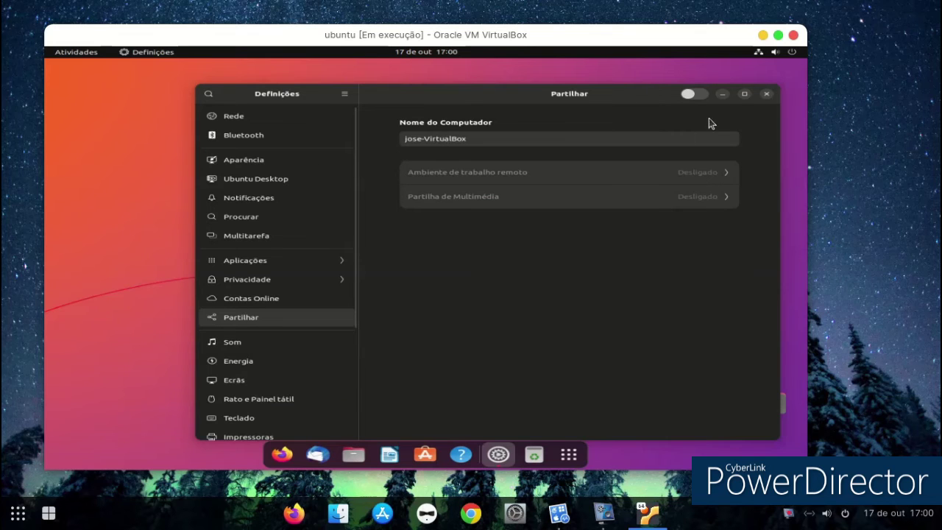
Close Definições by forcing it to quit, and briefly open the file manager from the dock.
click(765, 94)
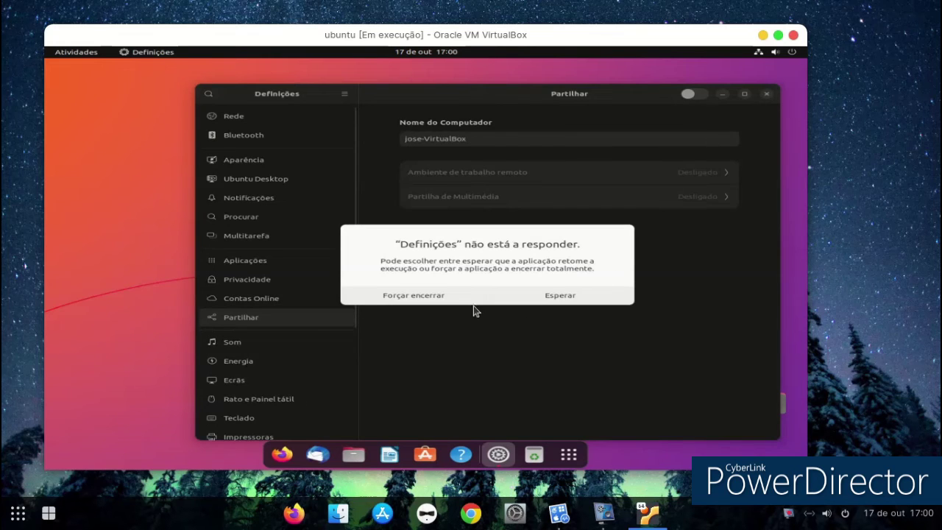
click(446, 298)
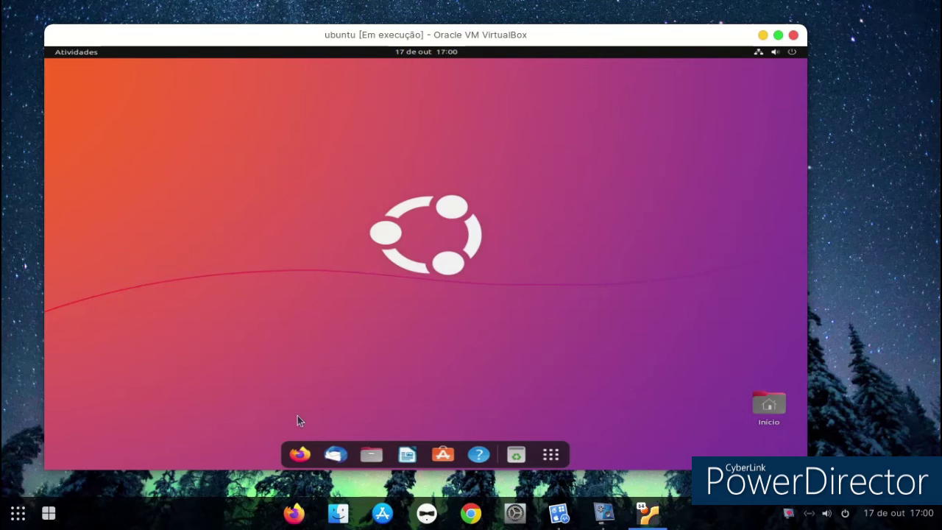
click(372, 454)
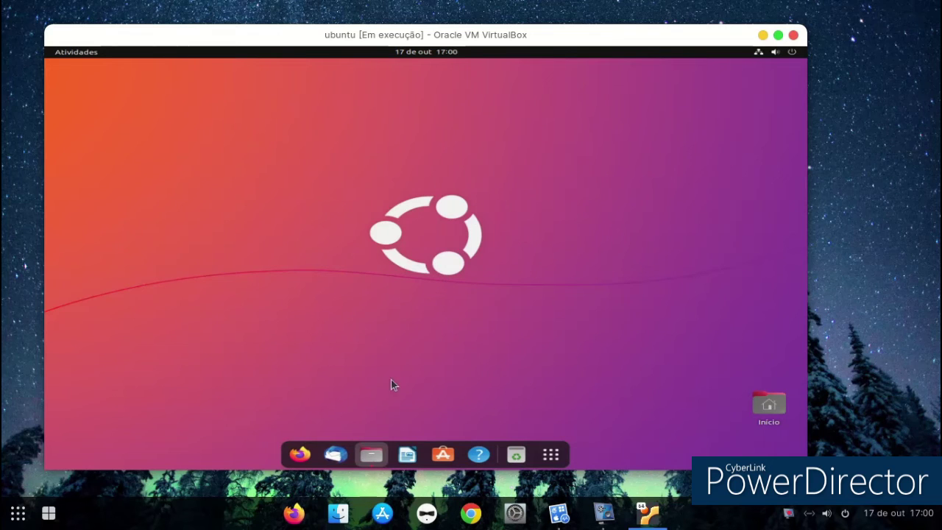
click(444, 68)
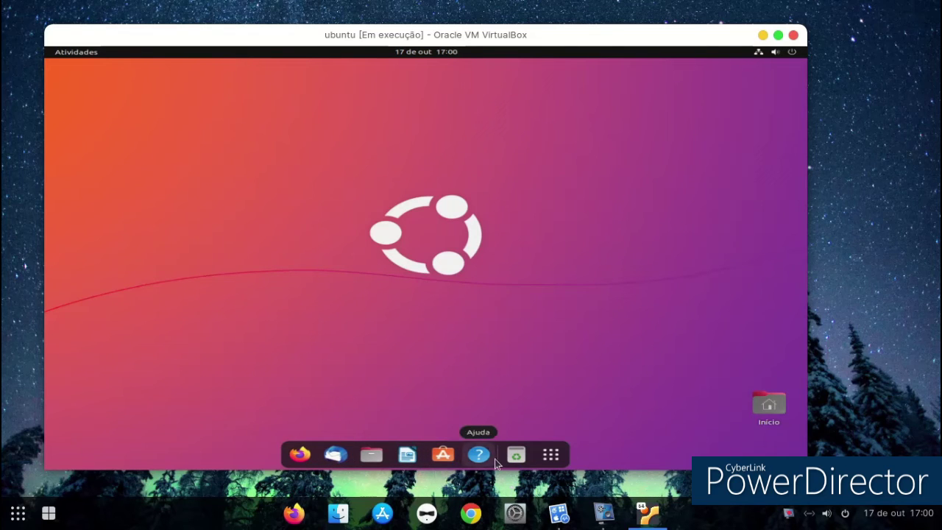
Launch Kdenlive from the second page of installed apps and accept its welcome message.
click(548, 461)
scroll(523, 309, down, 1)
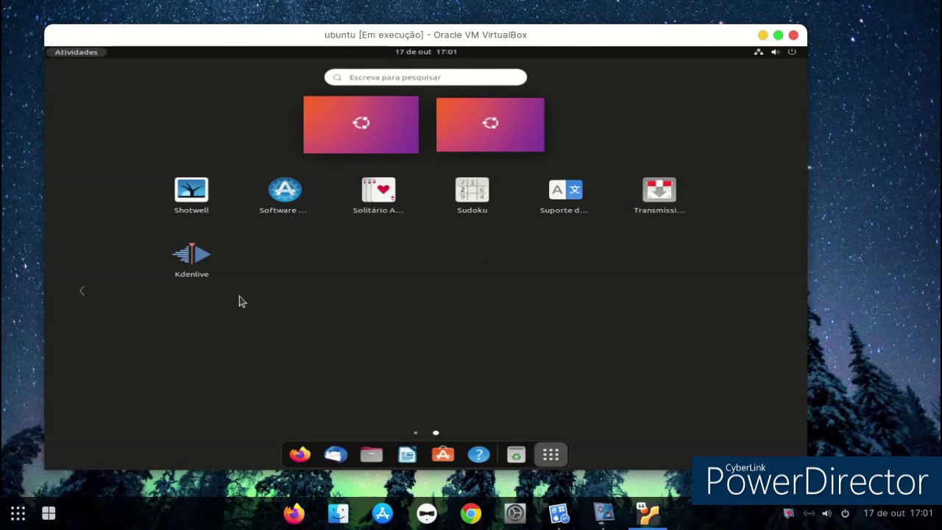
click(188, 259)
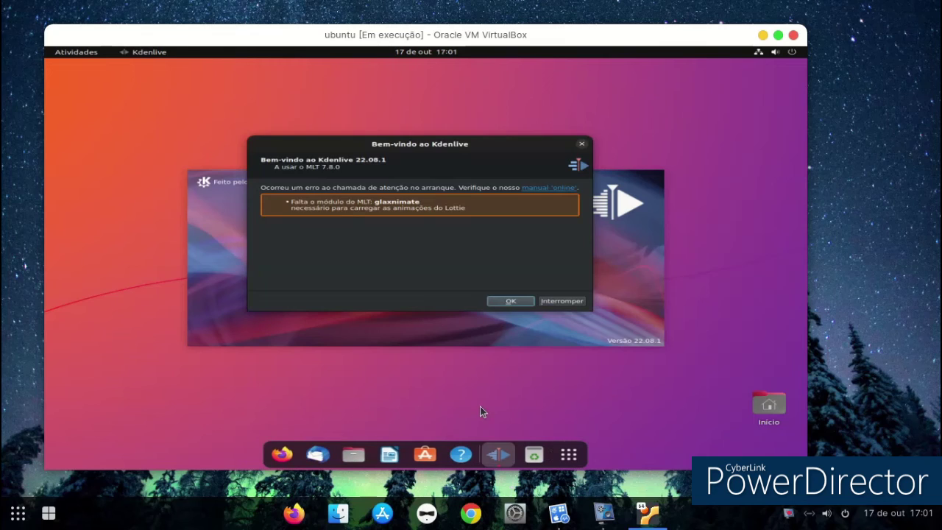
click(511, 301)
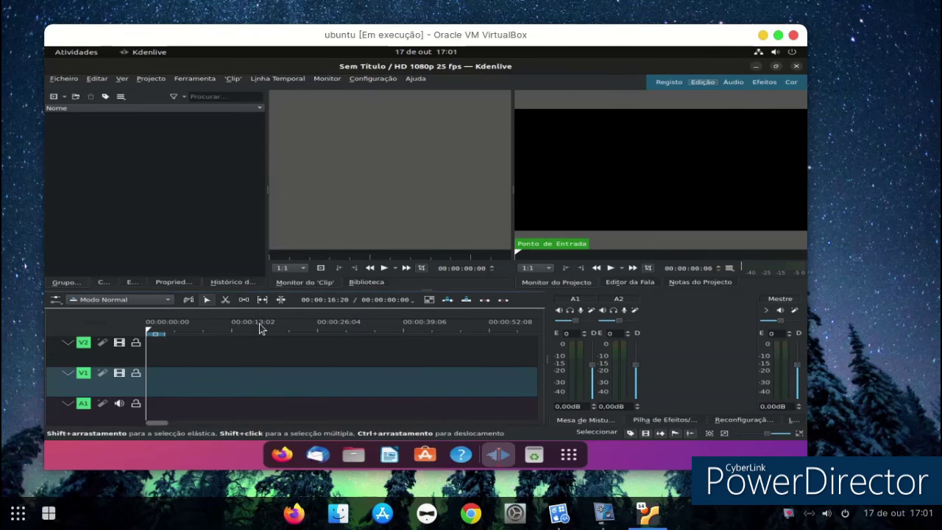
View Kdenlive's clip monitor full screen, and check the vokoscreenNG recorder before minimising it.
double_click(290, 99)
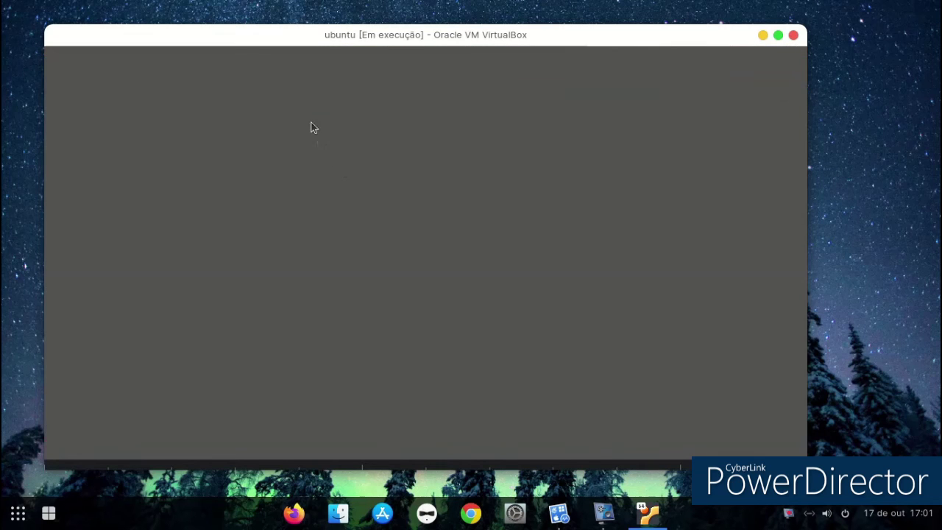
click(604, 513)
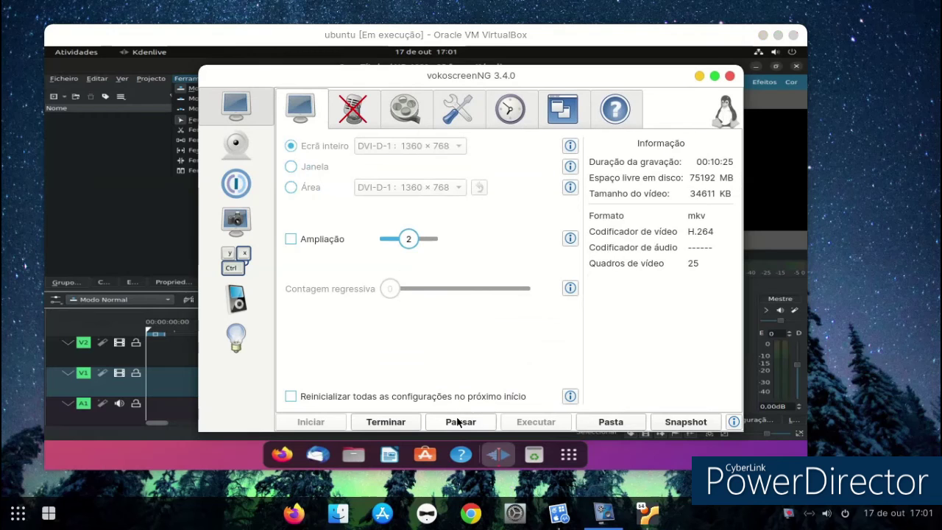
click(700, 76)
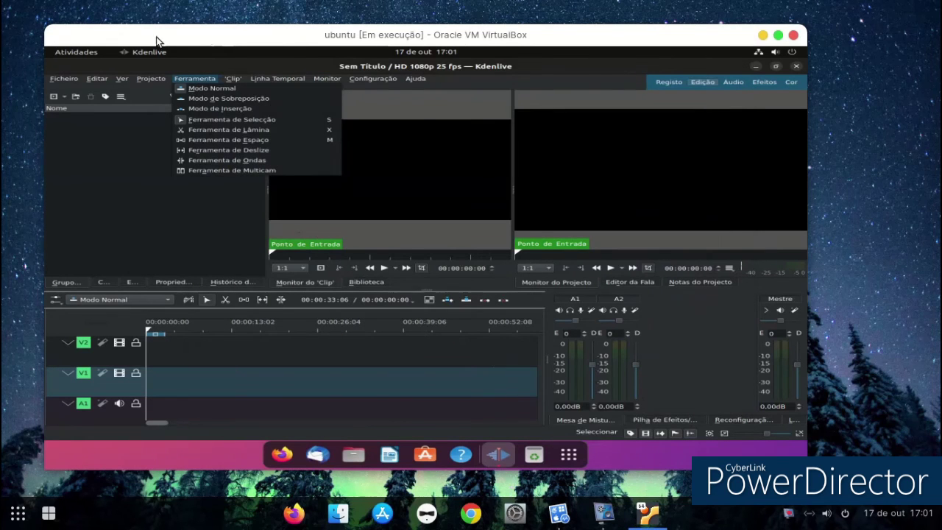
Look through Kdenlive's file, editing, project and configuration commands, and close Kdenlive.
click(81, 53)
click(81, 53)
click(81, 53)
click(63, 78)
click(63, 79)
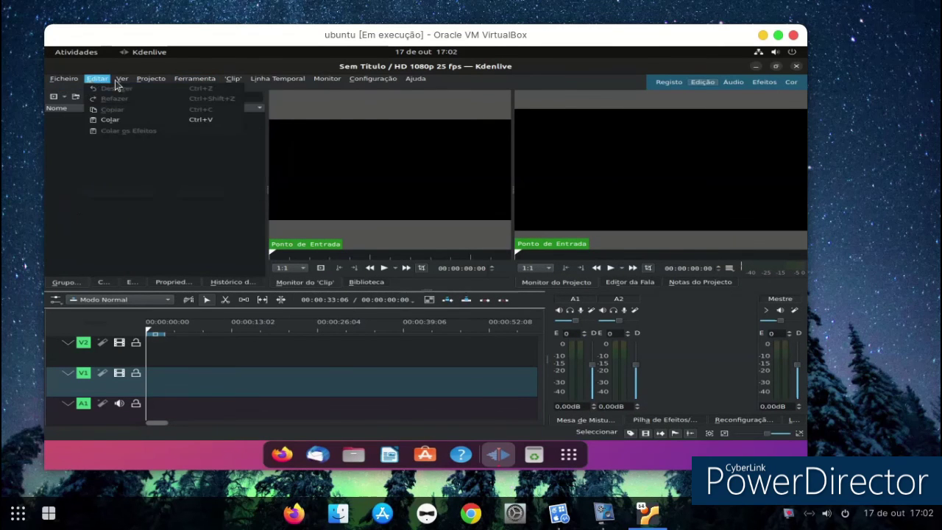
mouse_move(132, 82)
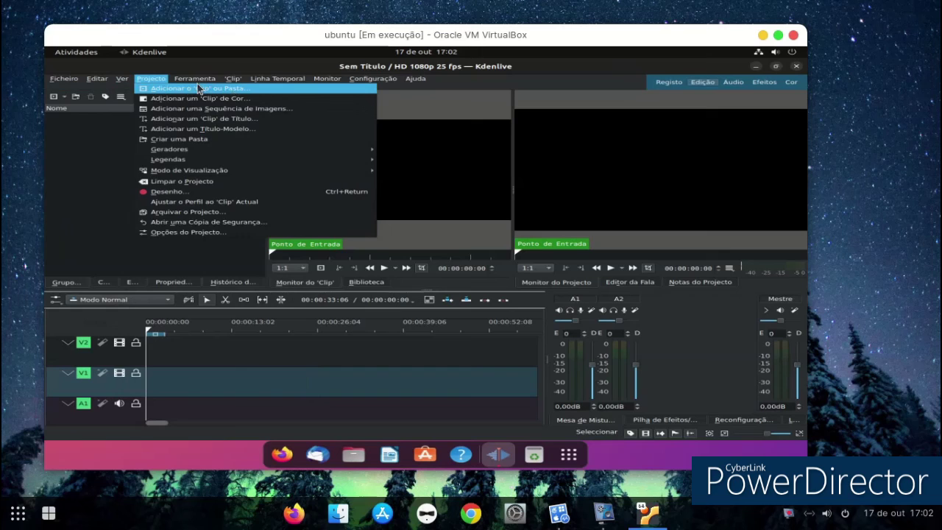
mouse_move(373, 79)
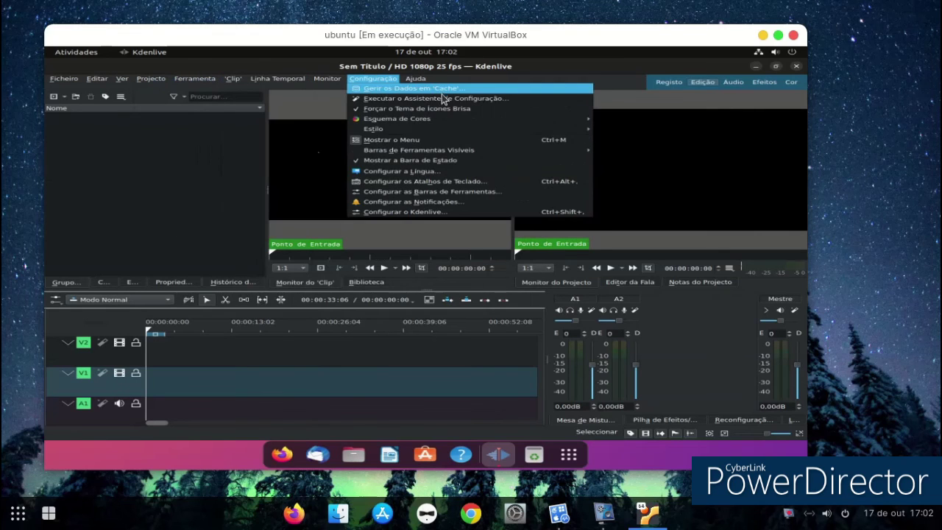
click(172, 172)
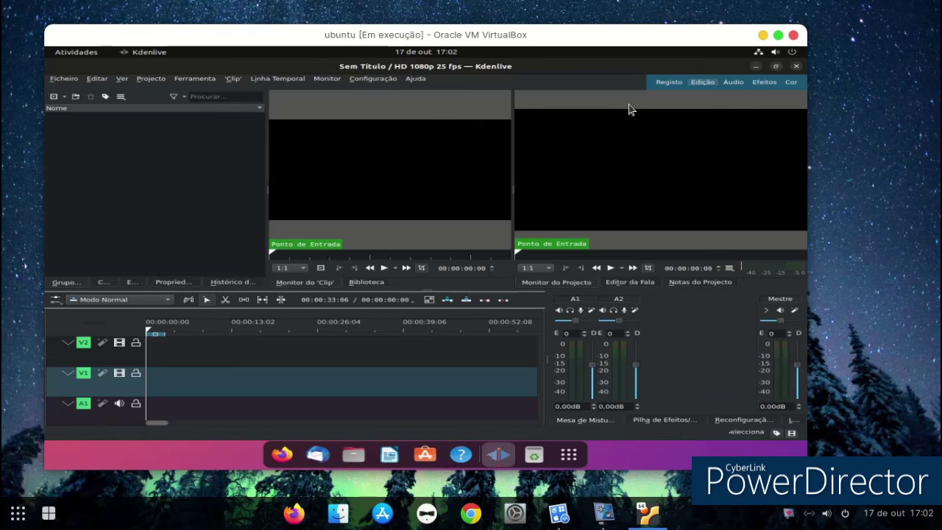
click(796, 67)
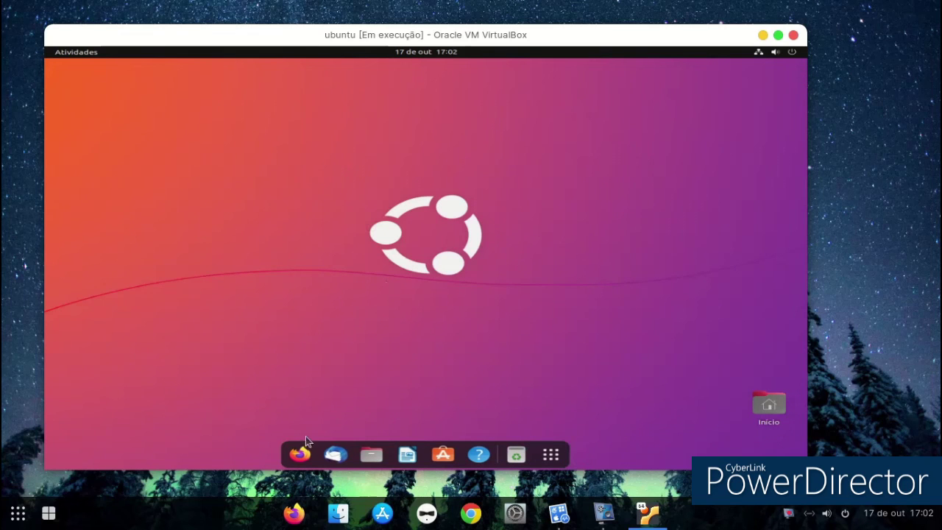
Check the Ecrãs display settings by opening Definições from the desktop, and close the window.
right_click(335, 217)
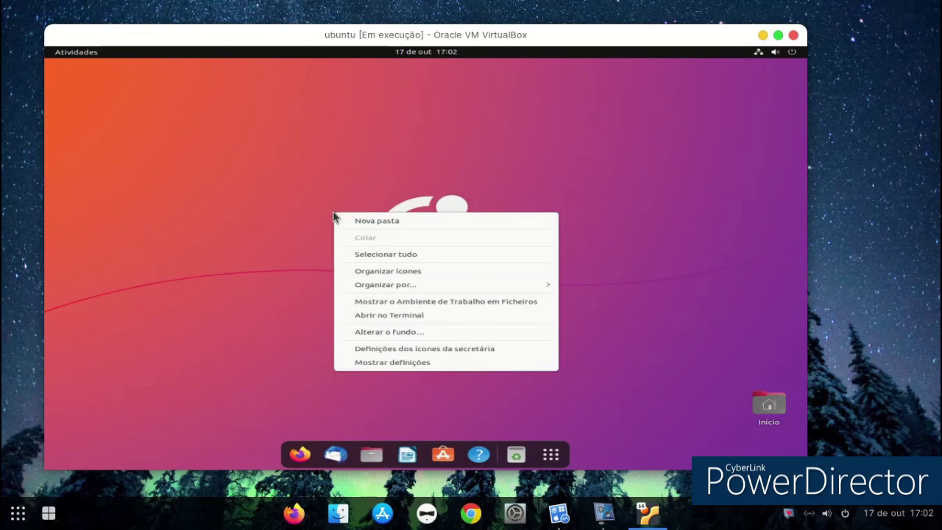
click(368, 362)
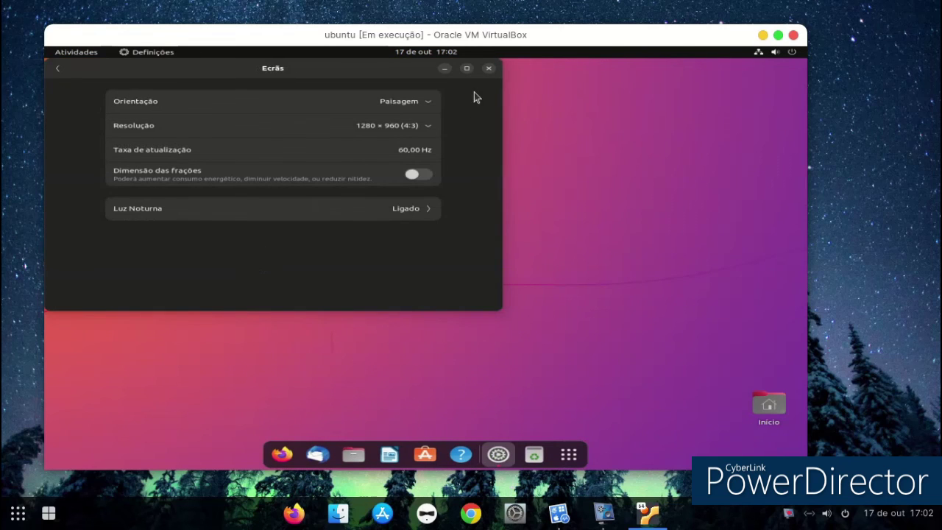
click(499, 69)
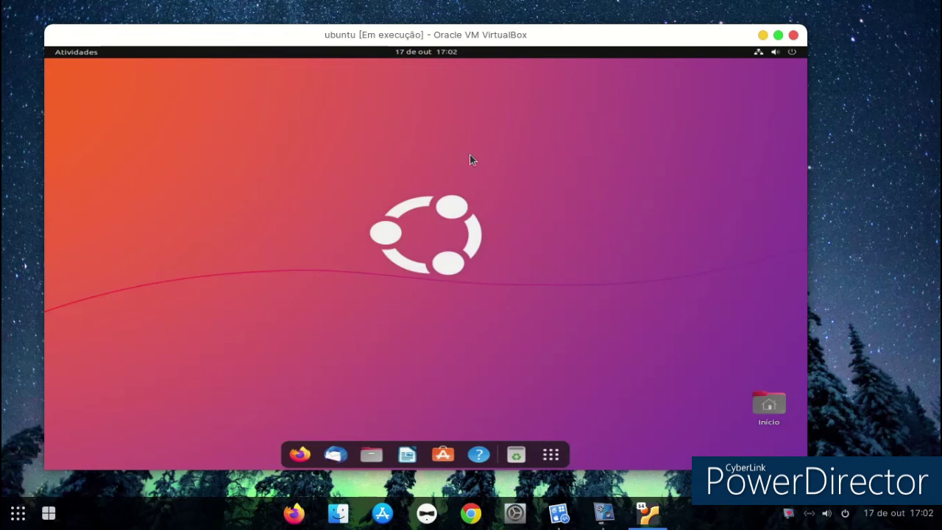
Open Definições from the installed apps, review the hardware and system details under Acerca, and close the window.
click(551, 454)
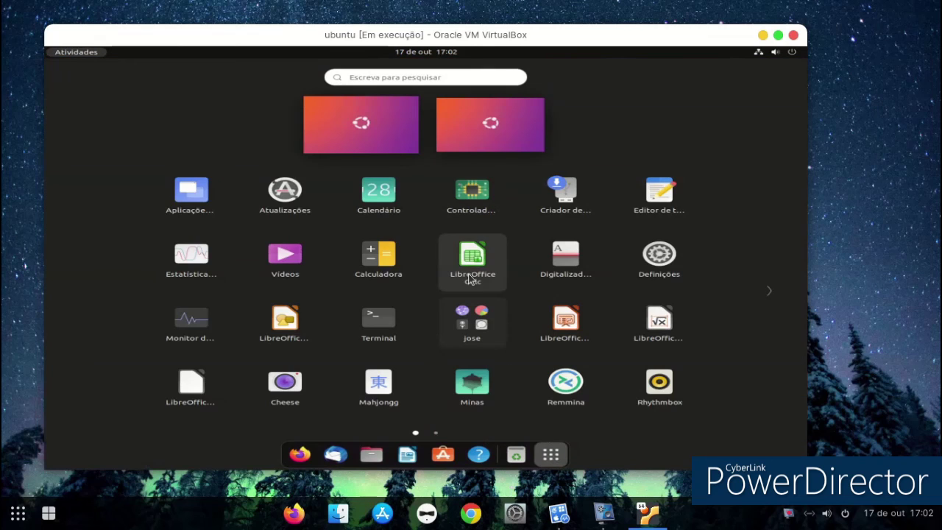
click(658, 256)
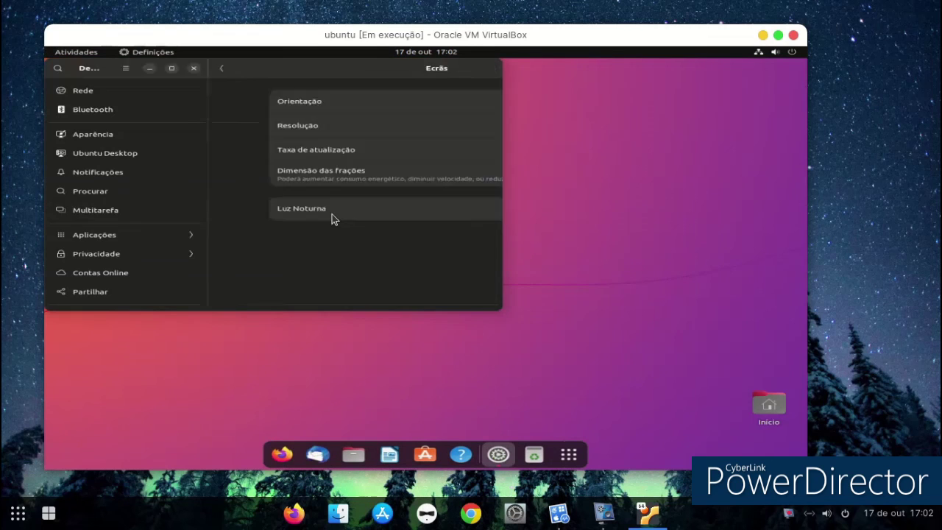
scroll(196, 254, down, 8)
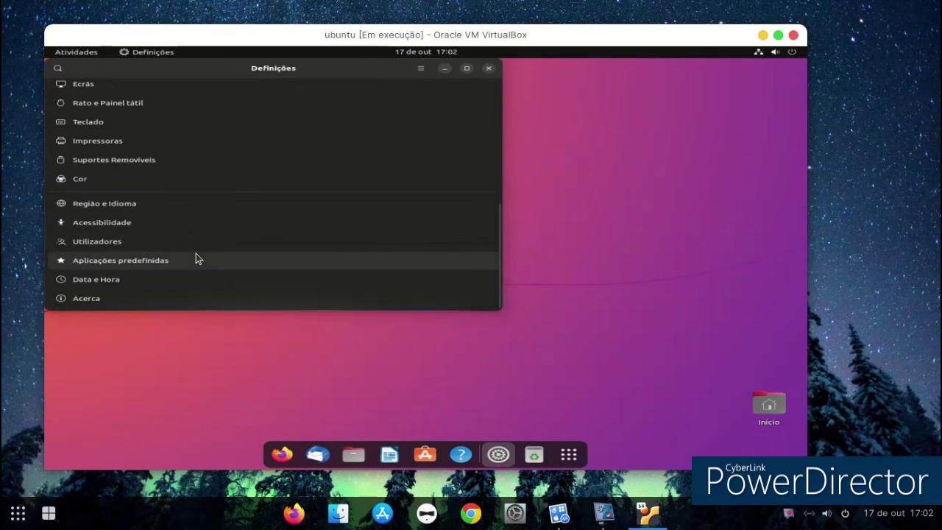
click(161, 299)
scroll(474, 154, down, 3)
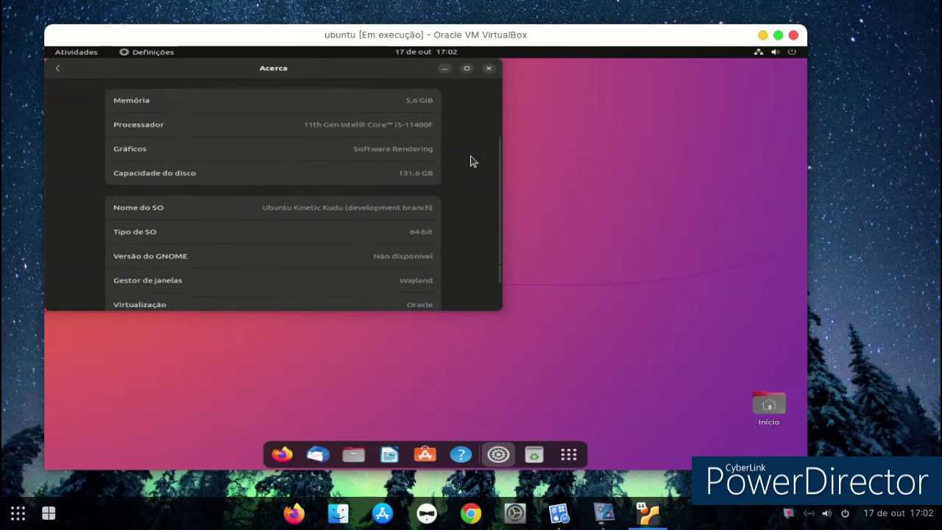
scroll(460, 171, up, 3)
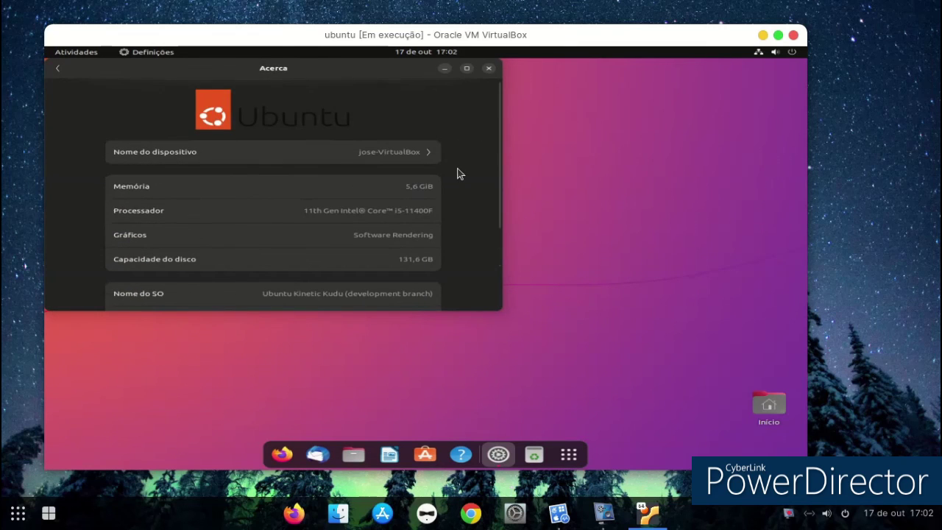
scroll(457, 173, down, 3)
scroll(457, 173, up, 2)
click(490, 69)
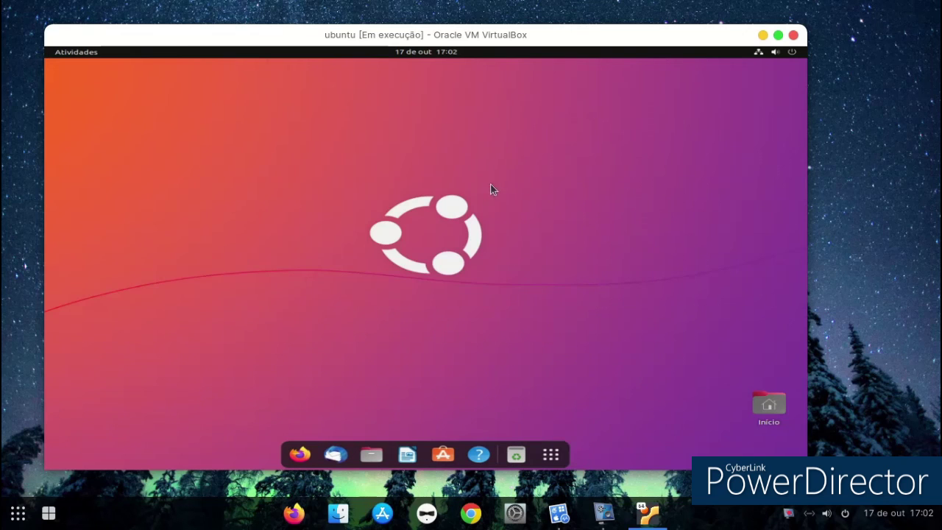
Switch to the vokoscreenNG recorder on the host desktop.
click(604, 510)
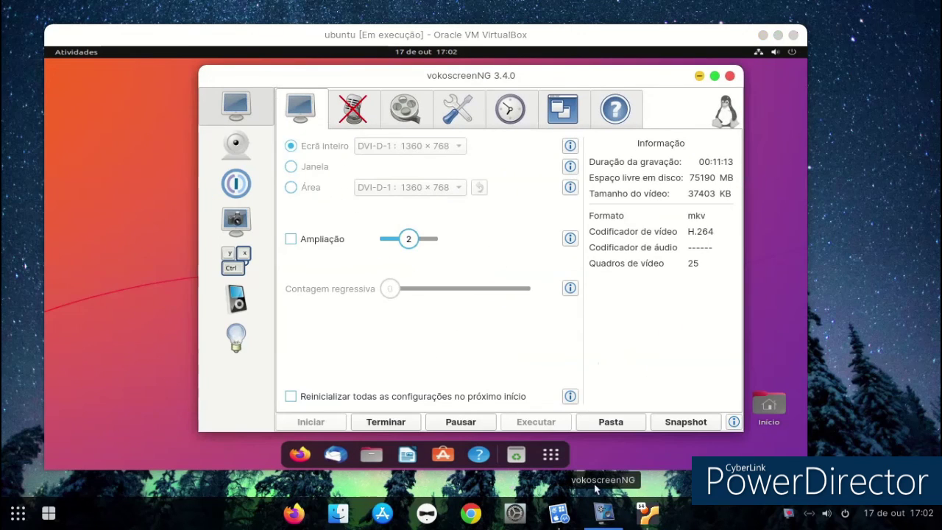